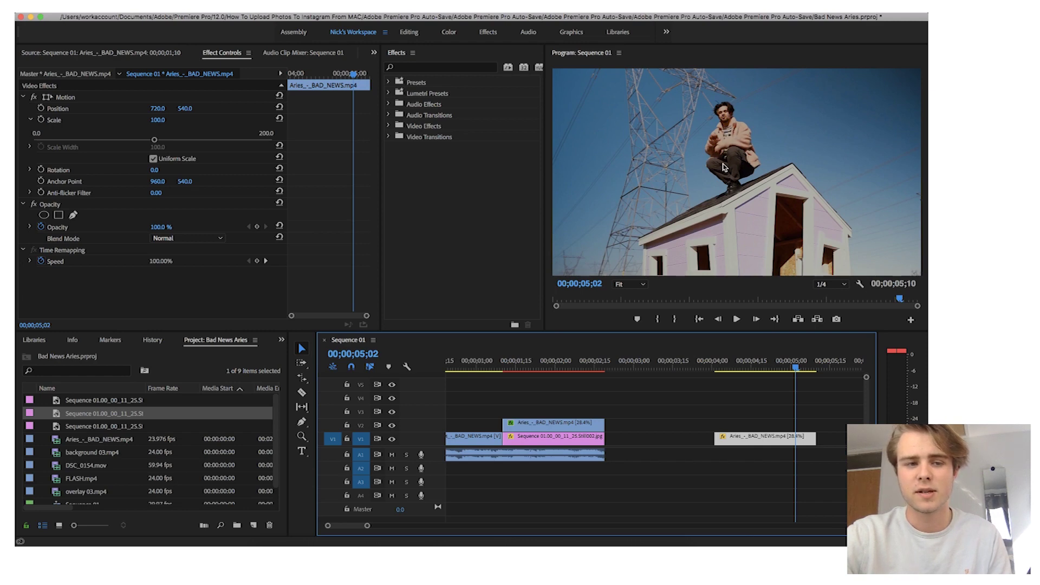
Start a free-draw bezier opacity mask on the clip and trace it around the man's left side, down the roof to the frame's lower edge
click(120, 205)
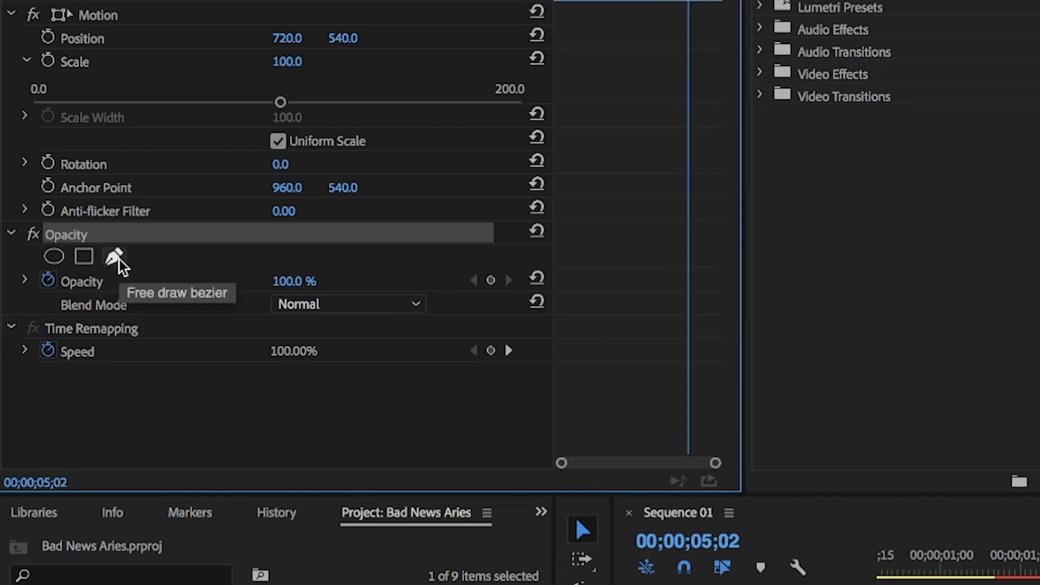
click(73, 215)
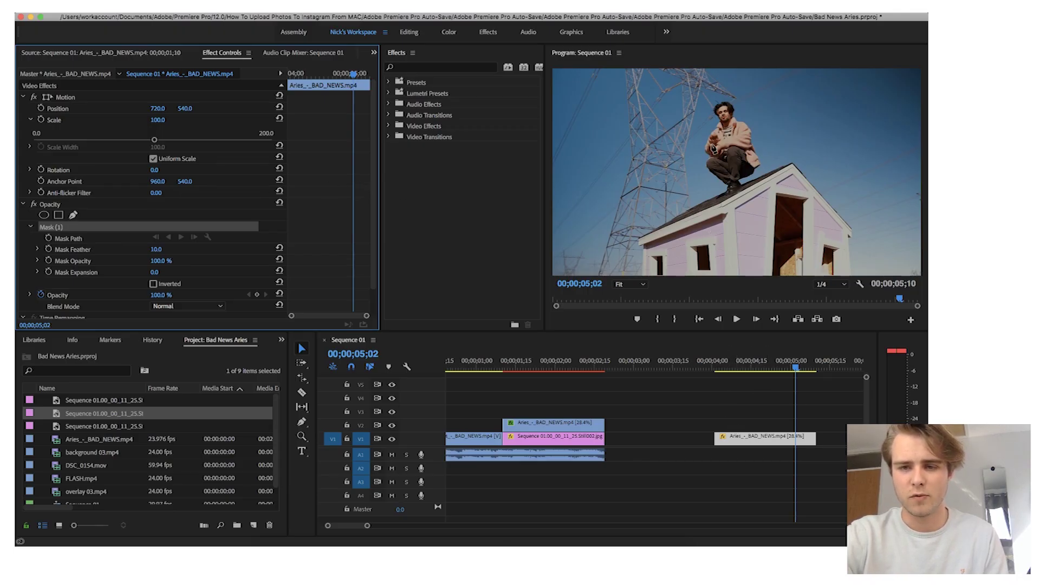
click(717, 98)
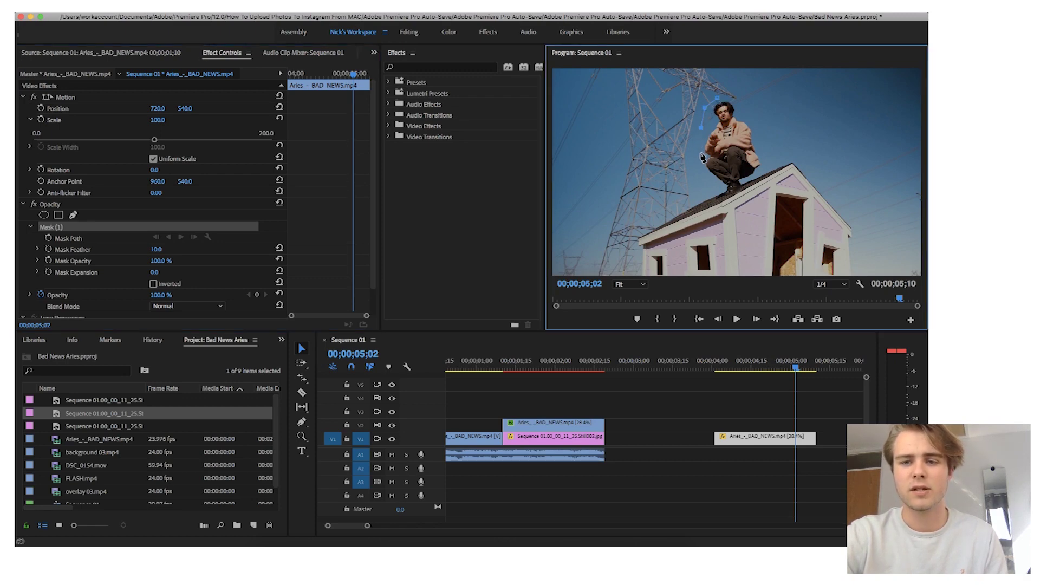
click(700, 154)
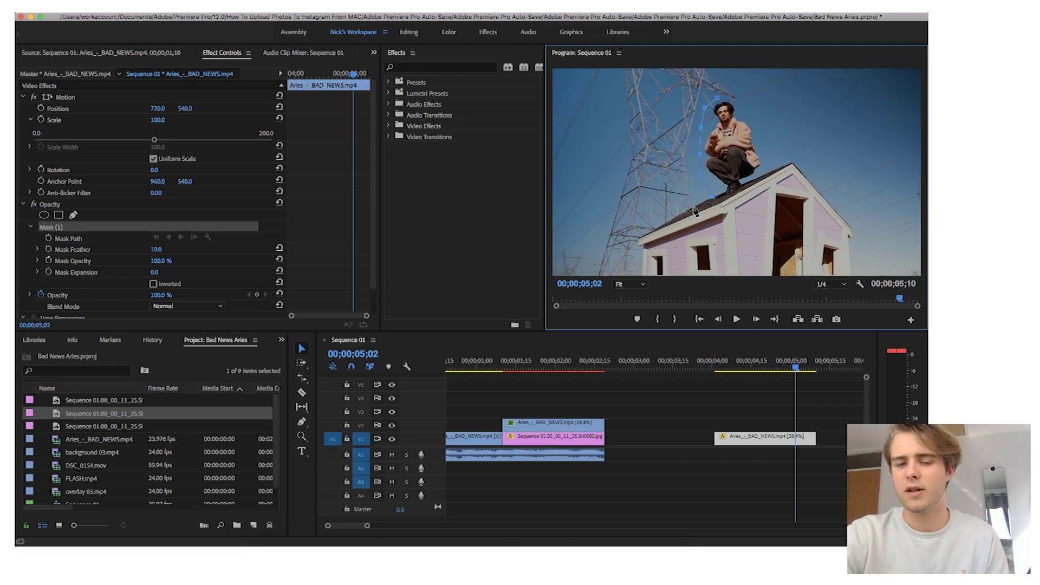
click(672, 220)
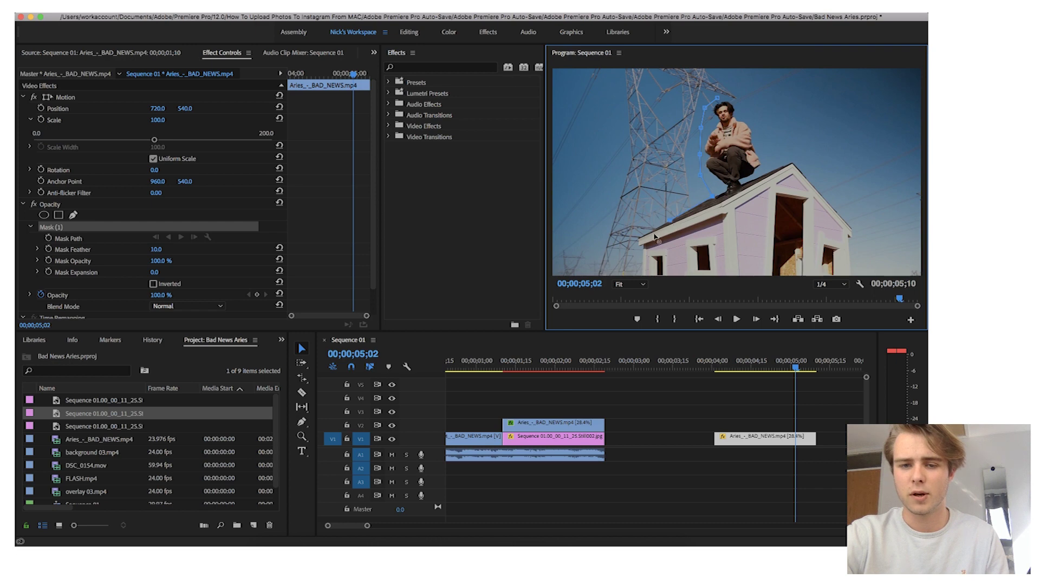
click(639, 243)
click(661, 247)
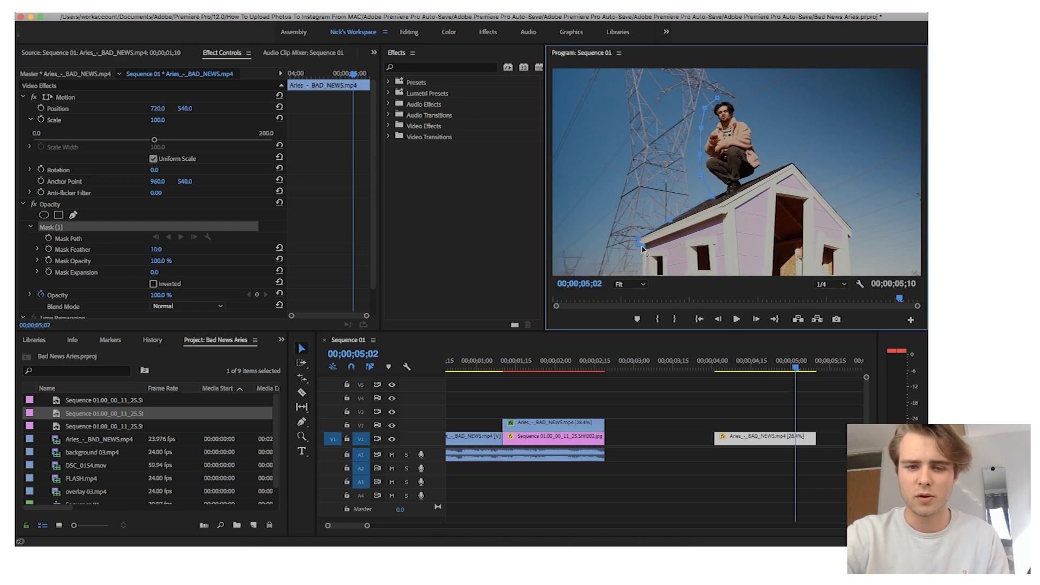
click(643, 275)
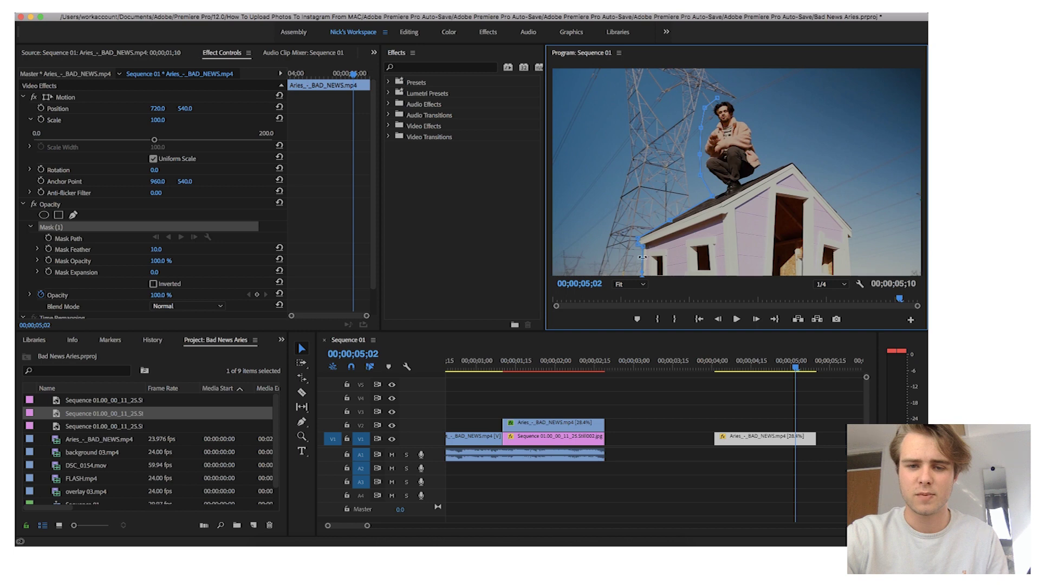
Continue the opacity mask up the house's right side, over the roof peak and around the man, closing it above his head
click(850, 275)
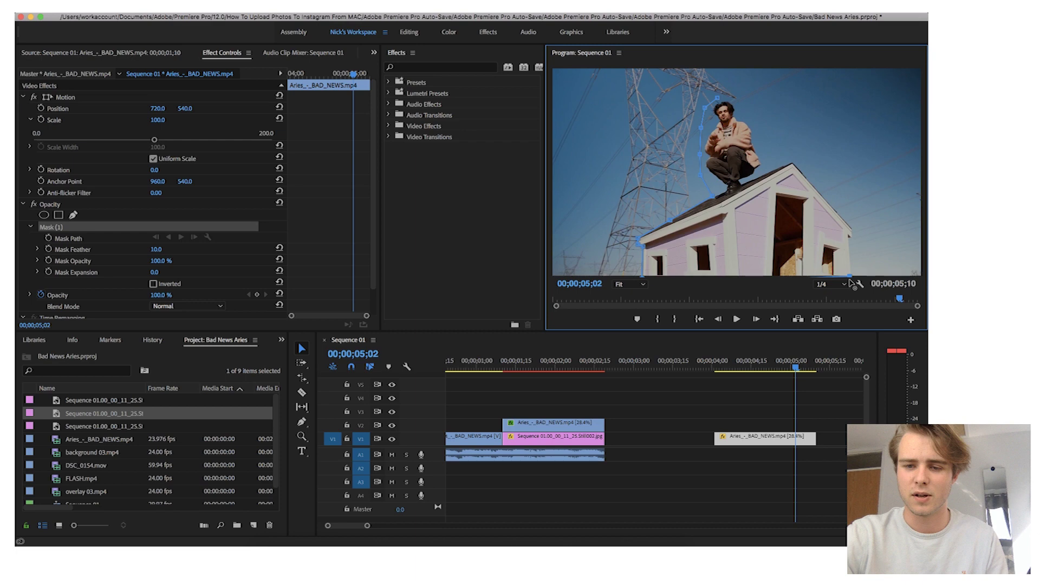
click(849, 238)
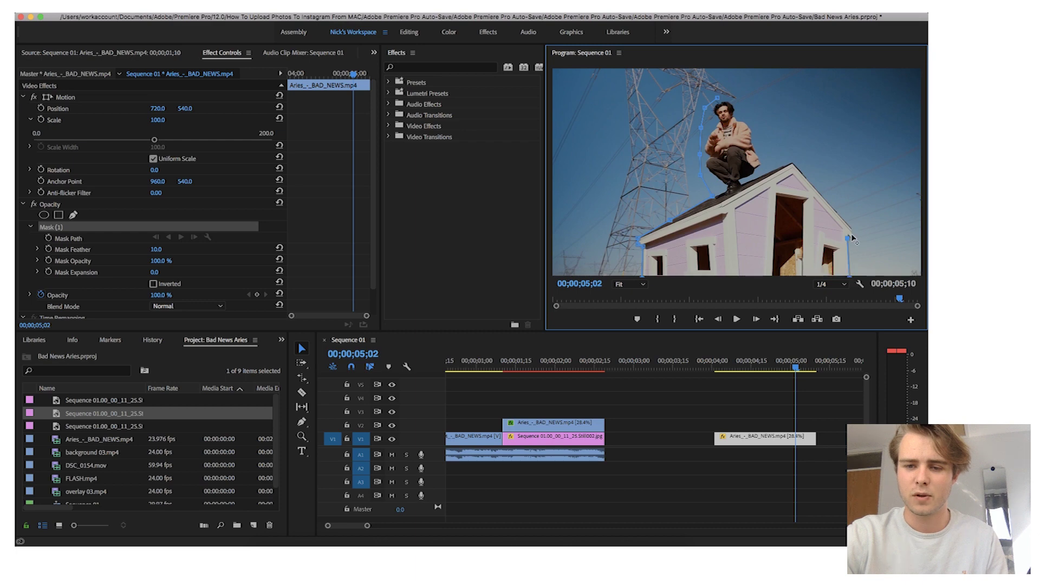
click(859, 224)
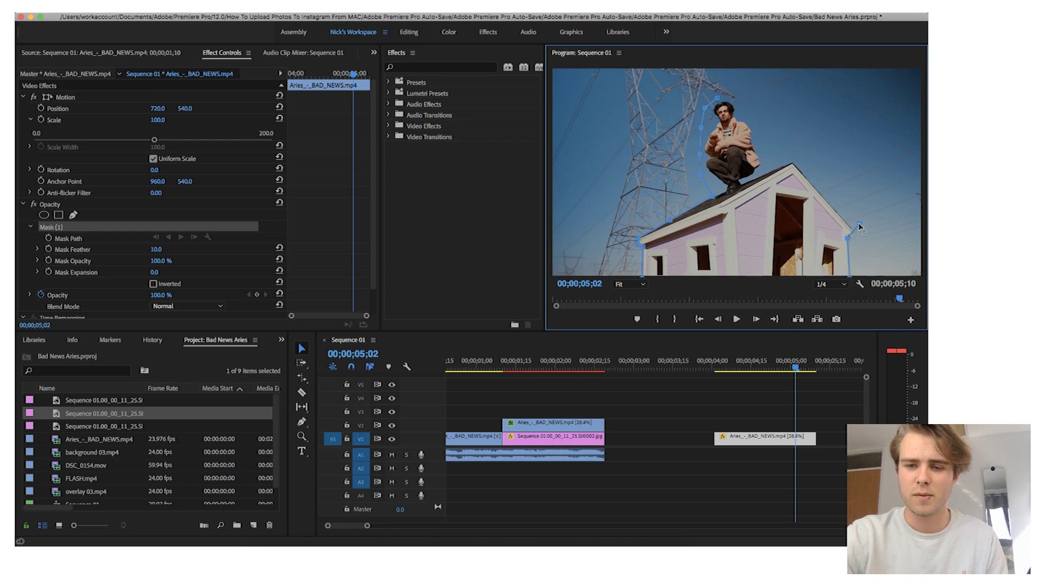
key(super+z)
click(850, 230)
click(793, 164)
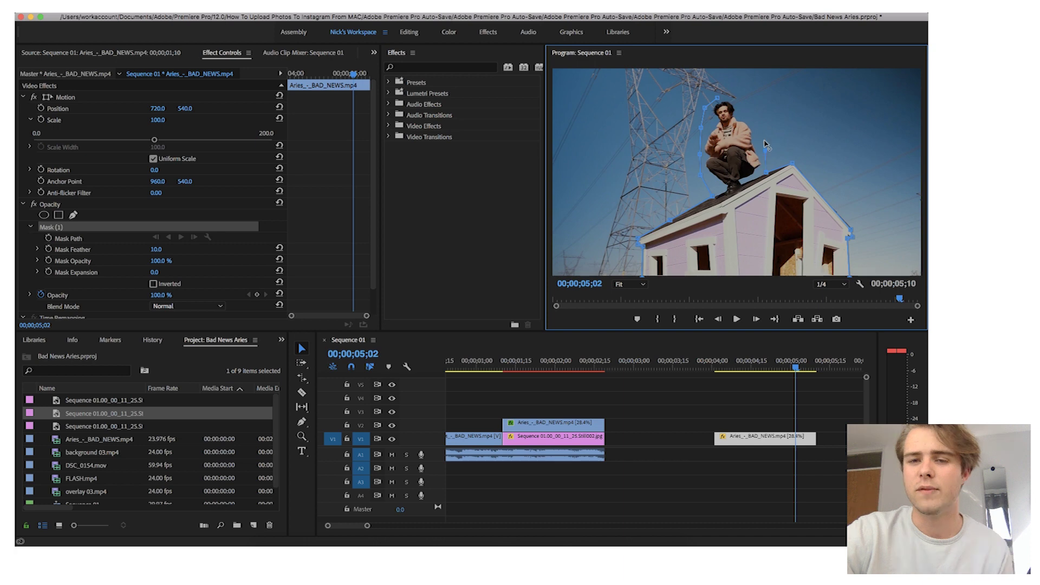
drag(766, 144, 760, 124)
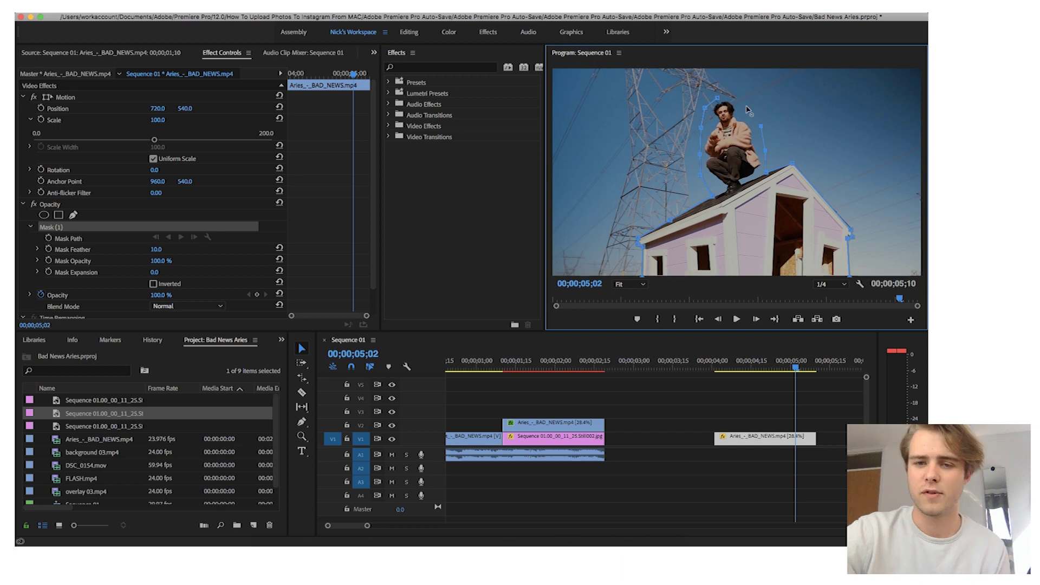
click(720, 101)
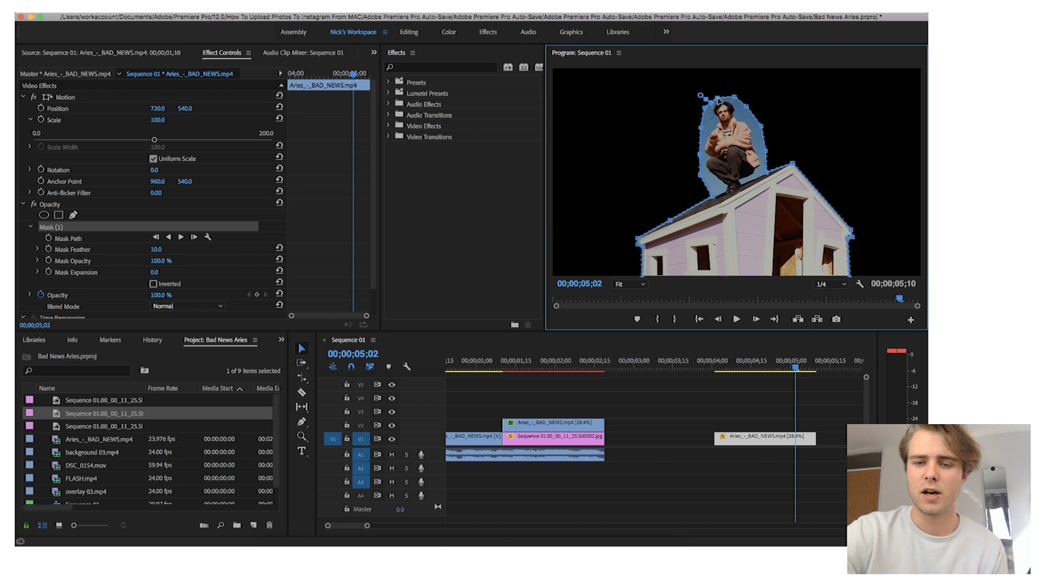
Find the Color Key effect and apply it to the masked Aries_-_BAD_NEWS.mp4 clip
drag(747, 370, 785, 372)
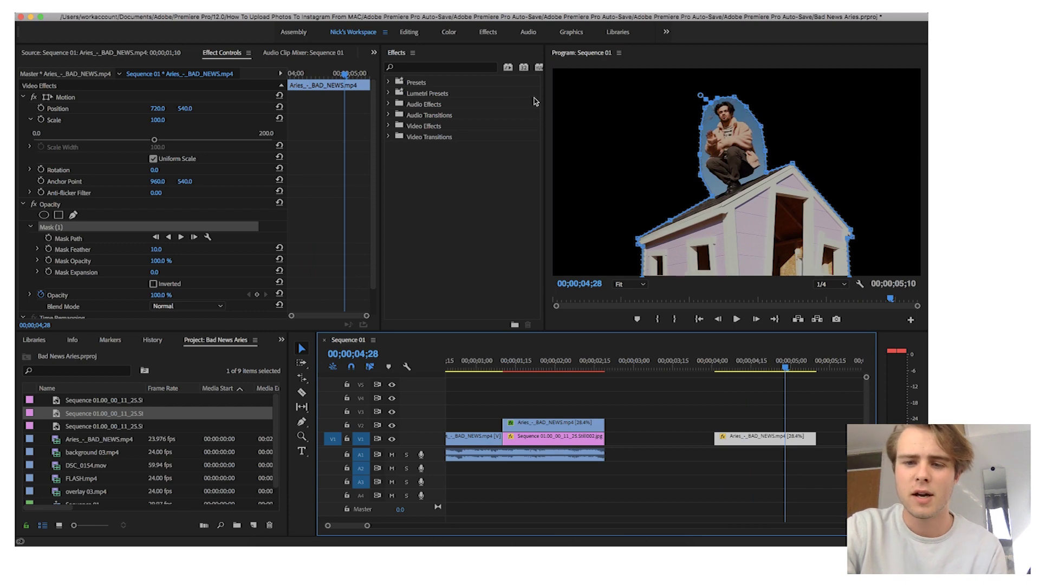
click(443, 68)
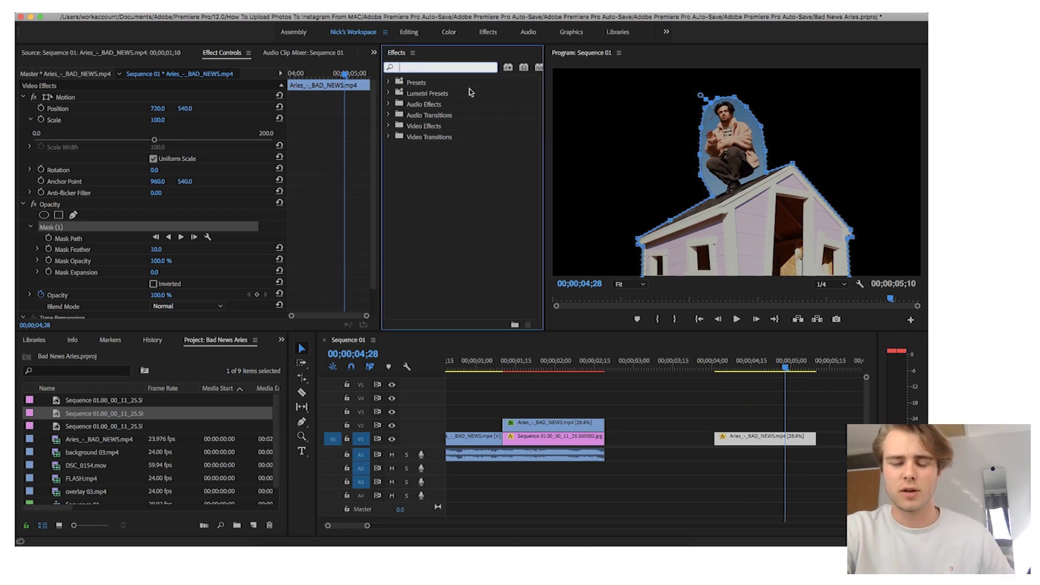
text(color key)
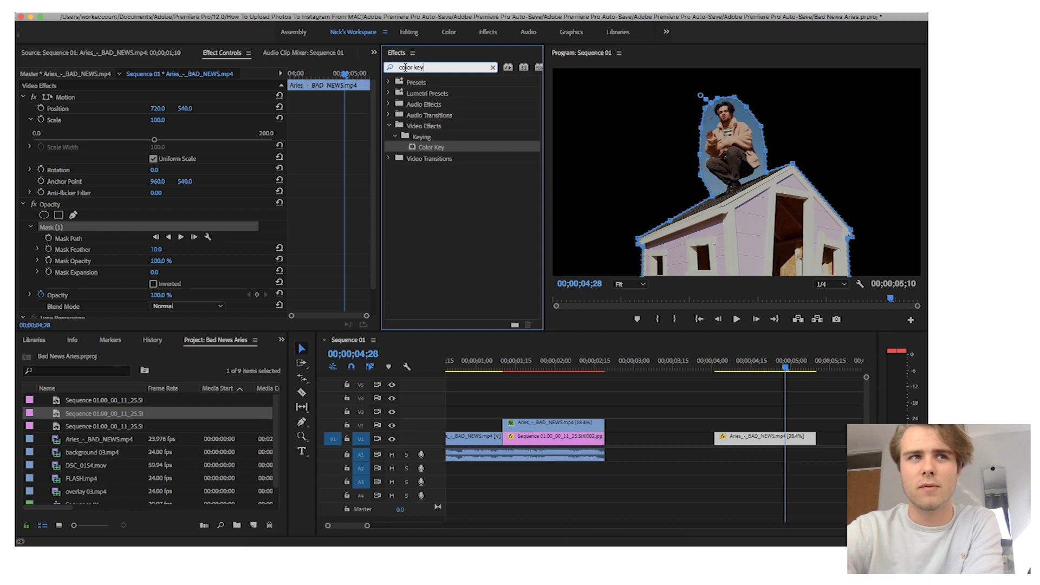
drag(423, 150, 751, 442)
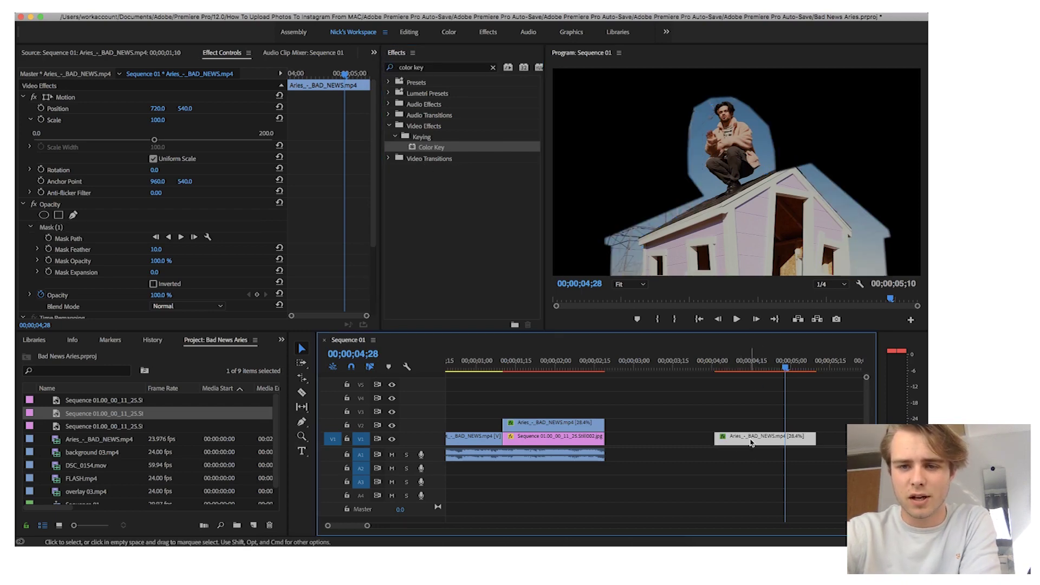
Sample the blue sky beside the man's head as the key color of the Color Key effect
scroll(76, 265, down, 5)
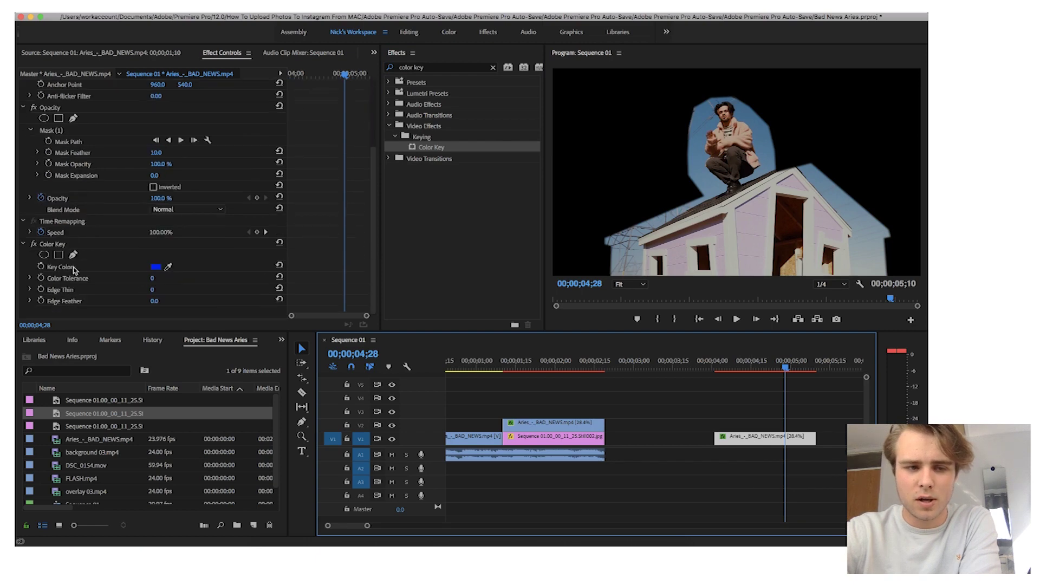
click(60, 243)
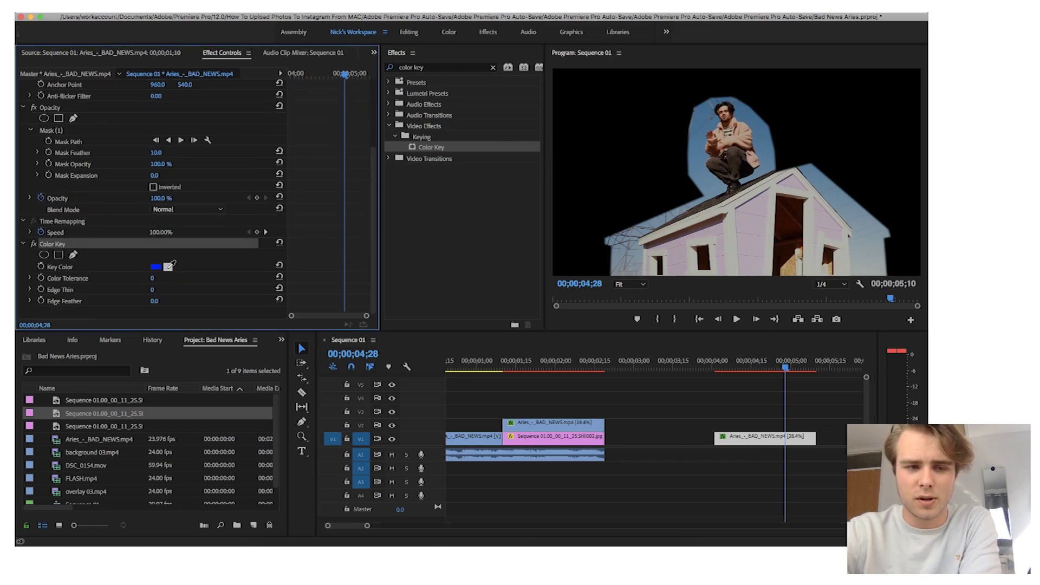
click(169, 266)
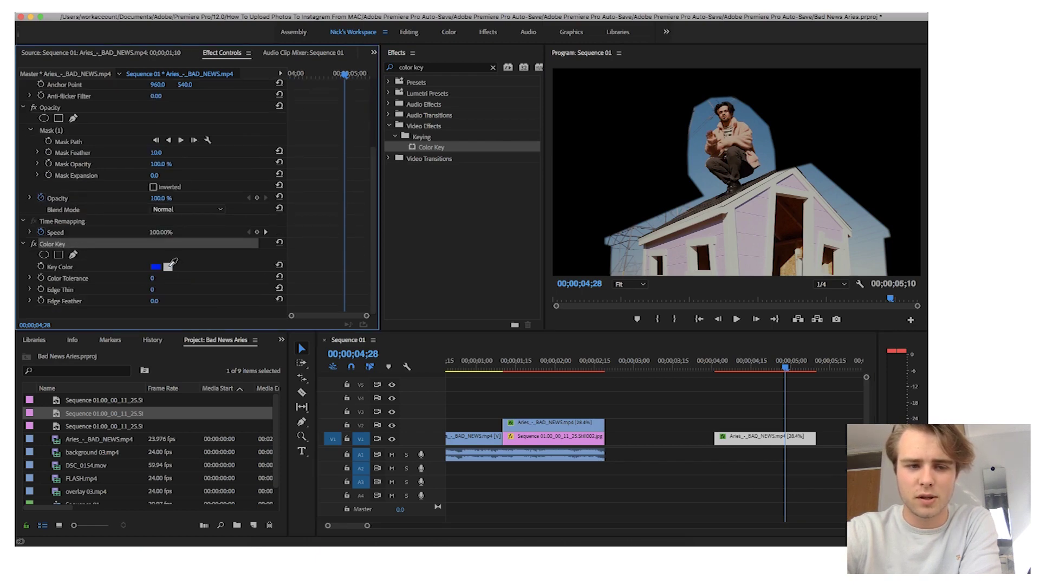
drag(209, 248, 748, 112)
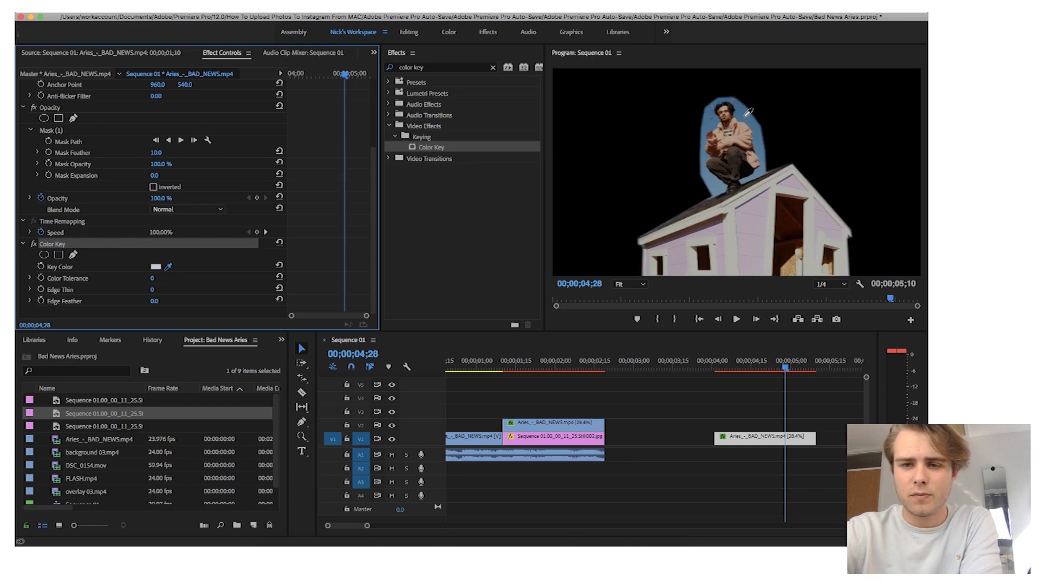
drag(745, 116, 745, 116)
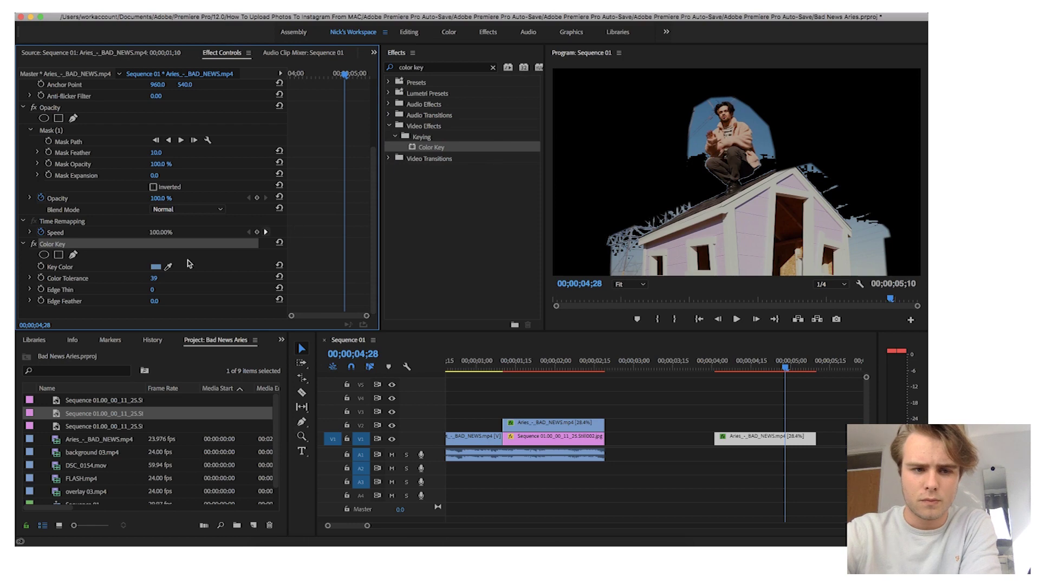
Set the Color Key's Color Tolerance to 75 and scrub through the clip to check the keyed result
drag(156, 278, 172, 278)
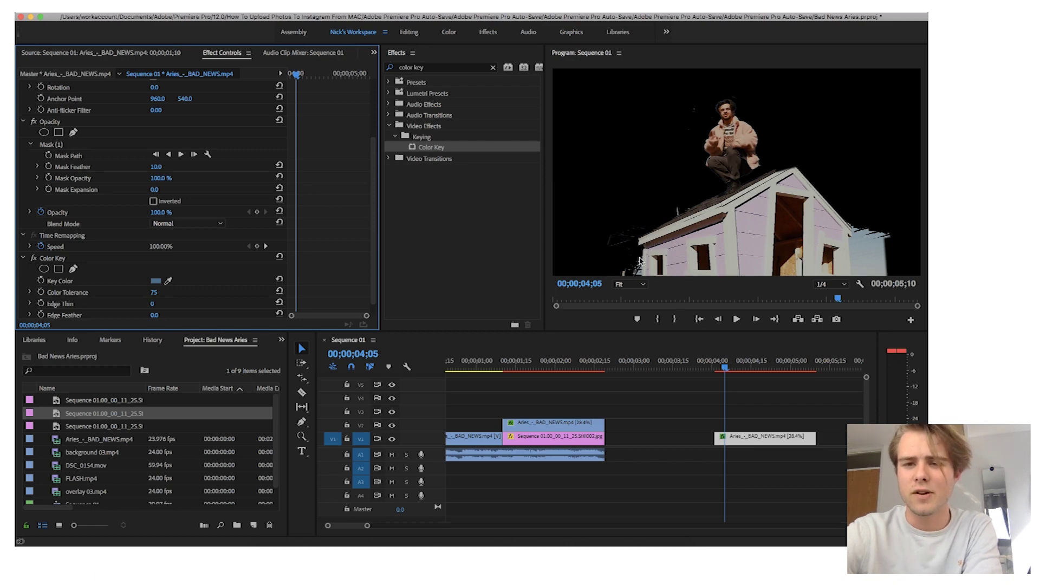
drag(727, 365, 751, 372)
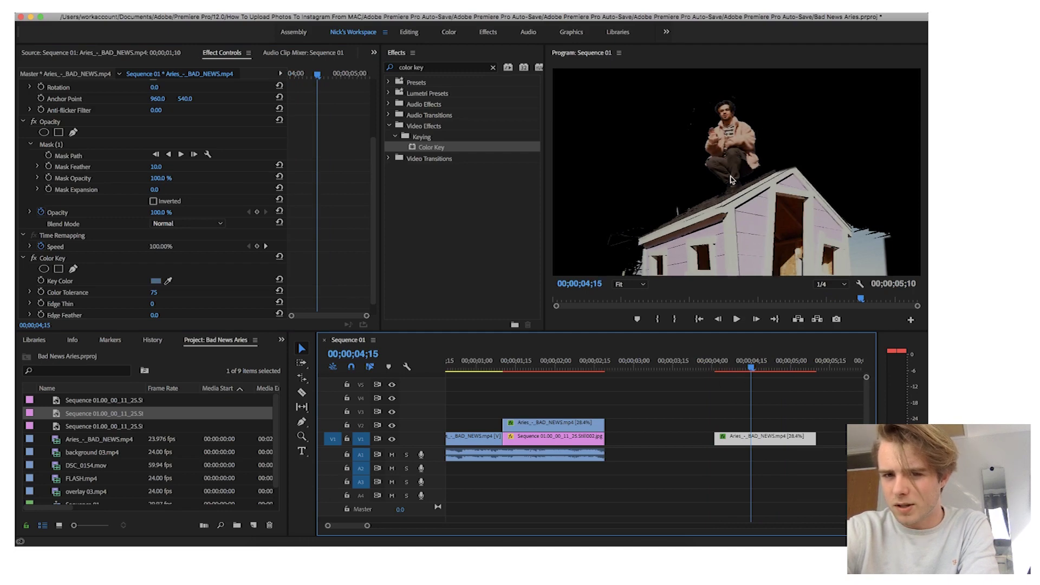
drag(756, 368, 728, 371)
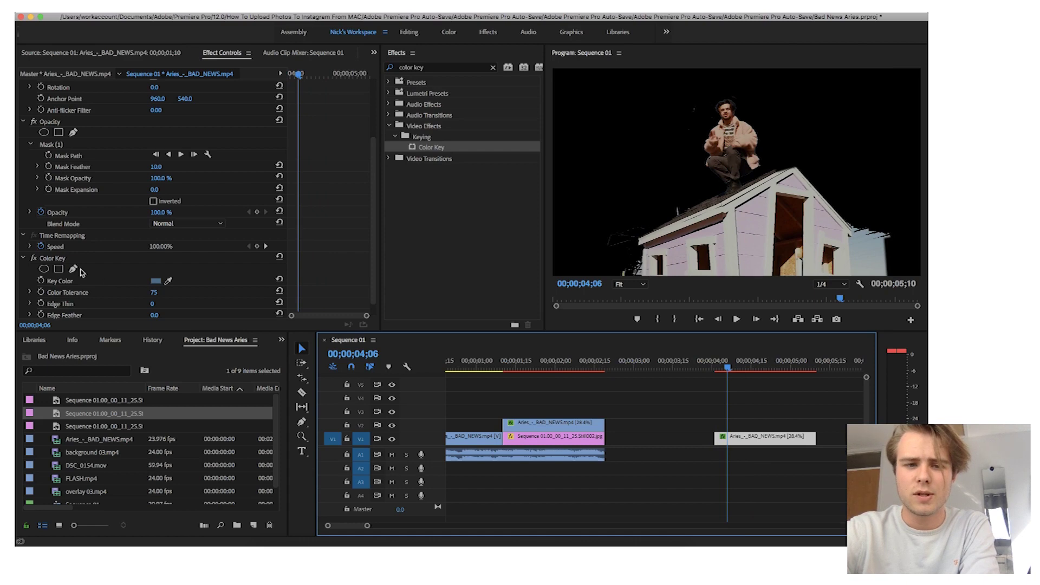
Copy Mask (1) from the clip's Opacity effect and paste it onto the Color Key effect
scroll(81, 272, down, 1)
scroll(81, 272, up, 2)
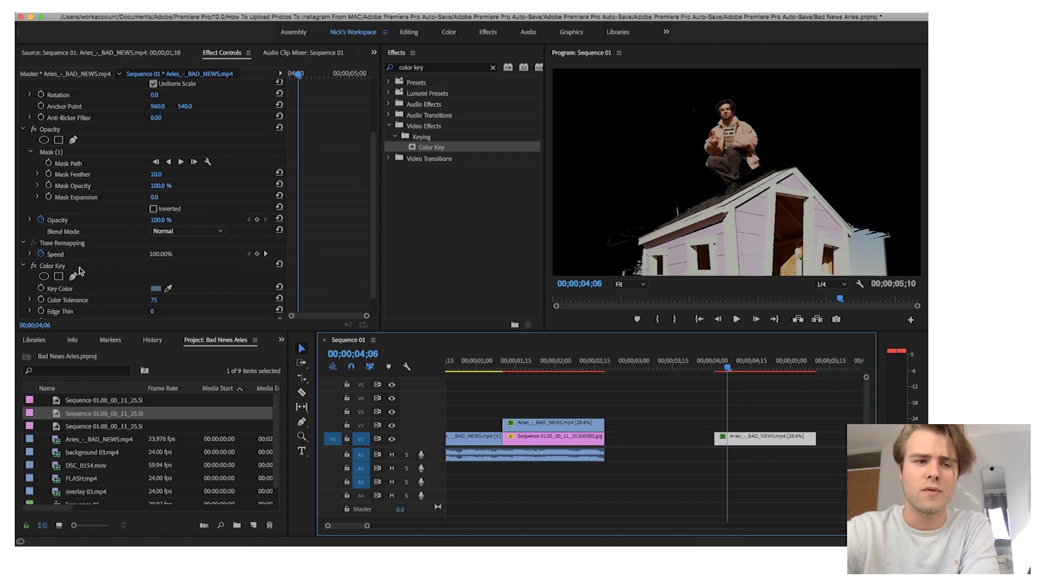
click(51, 154)
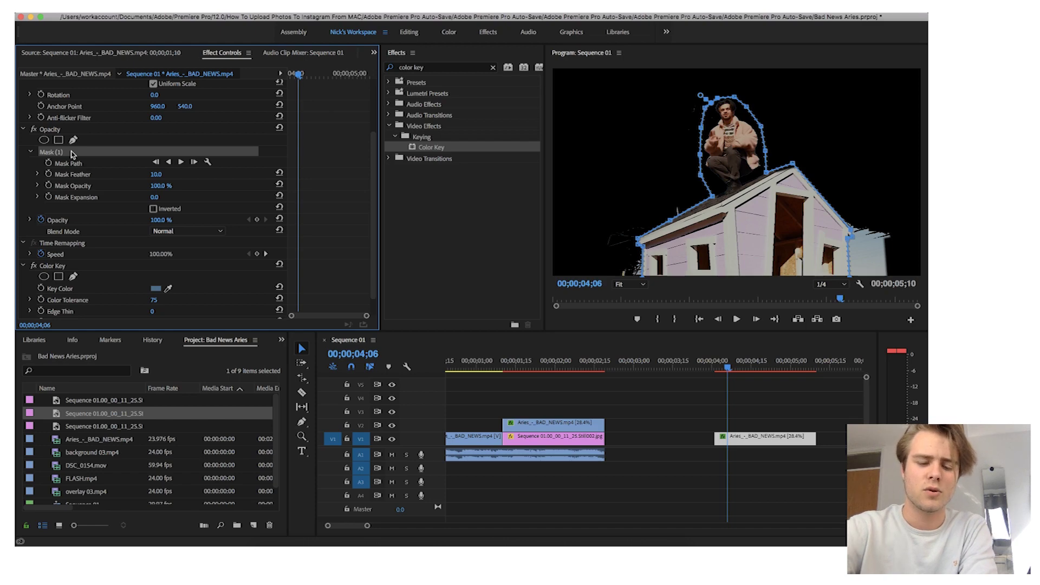
click(84, 269)
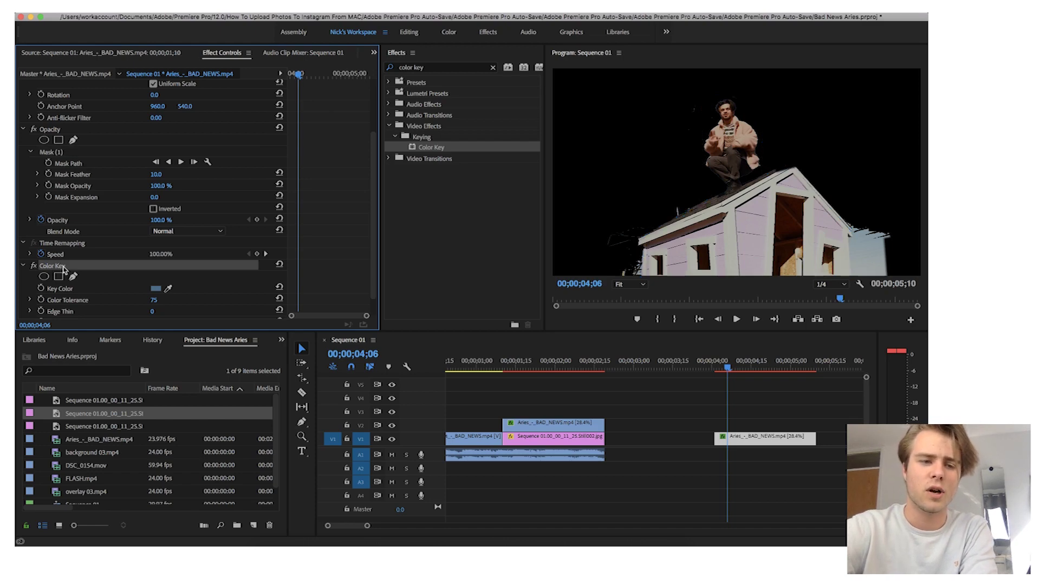
key(ctrl+v)
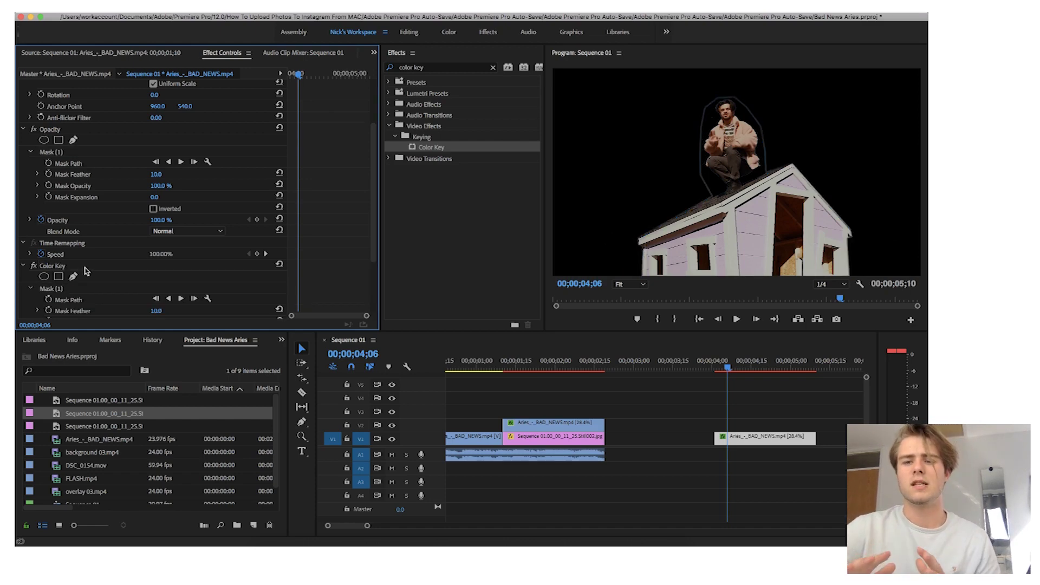
Reshape Mask (1) of the Color Key effect by pulling its house-side points in so that it surrounds only the man
click(86, 268)
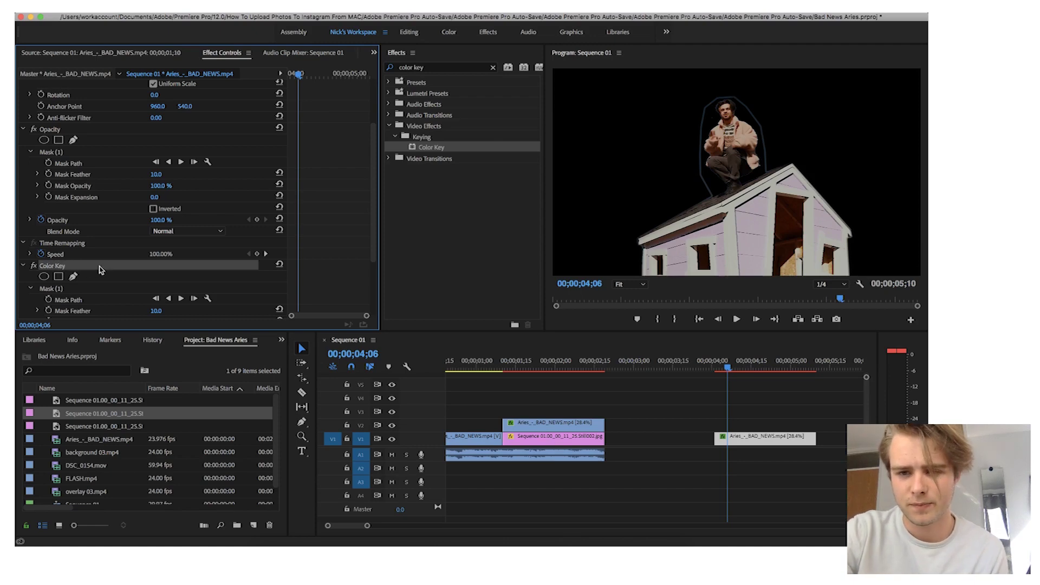
scroll(86, 267, down, 3)
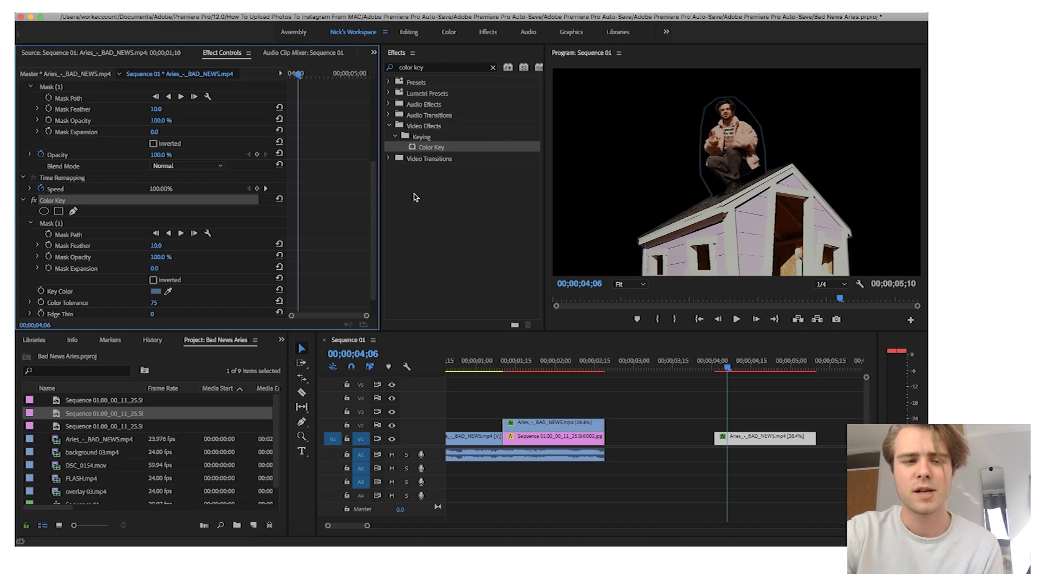
click(82, 224)
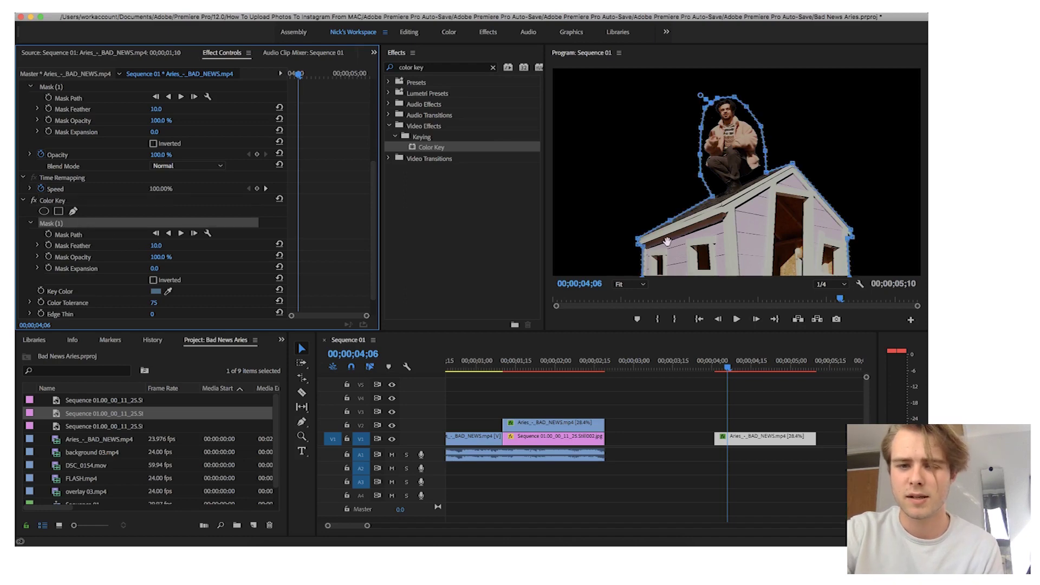
click(638, 241)
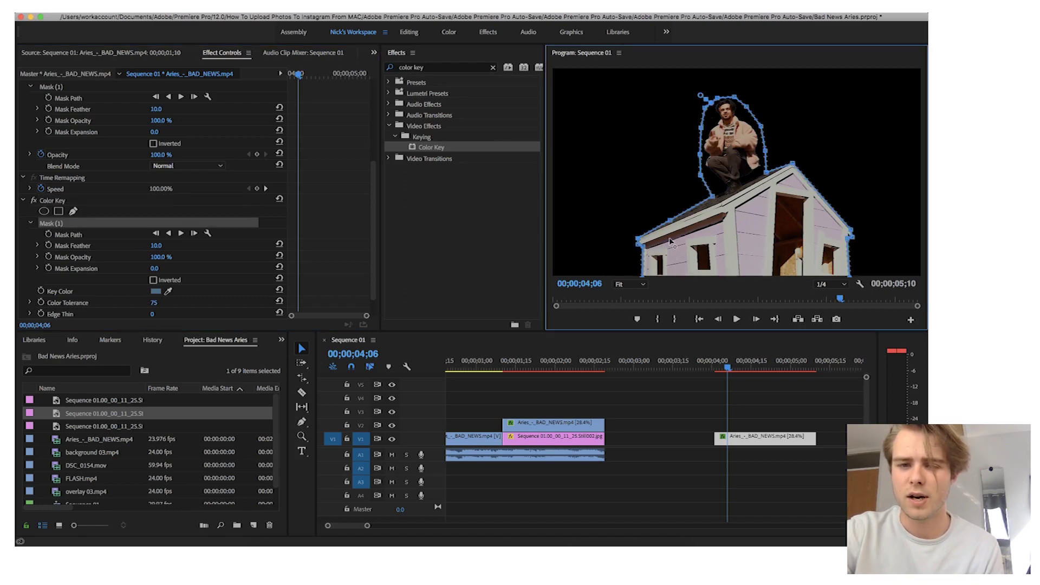
click(671, 222)
click(723, 202)
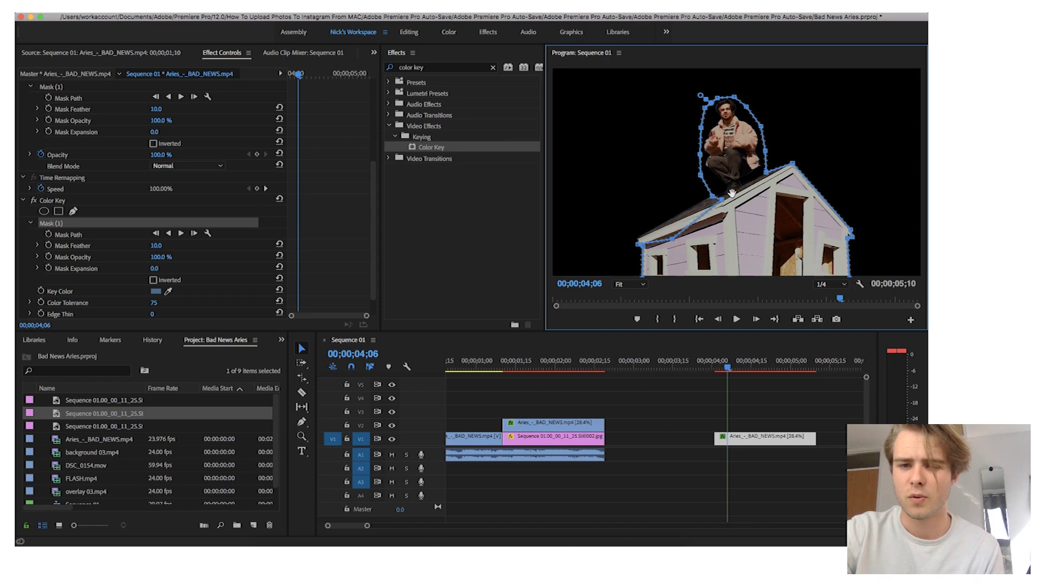
drag(732, 194, 663, 276)
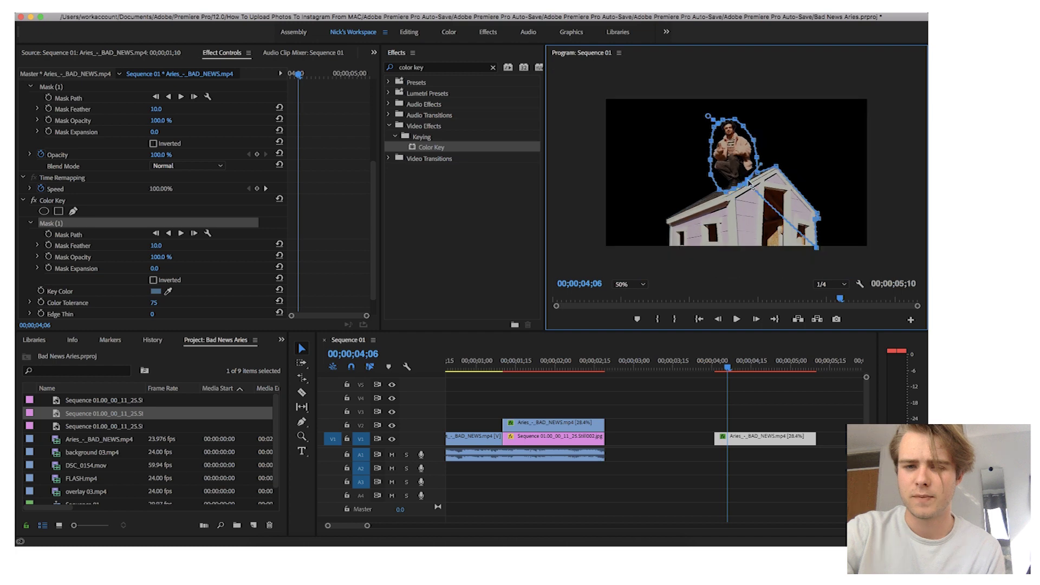
drag(818, 247, 752, 180)
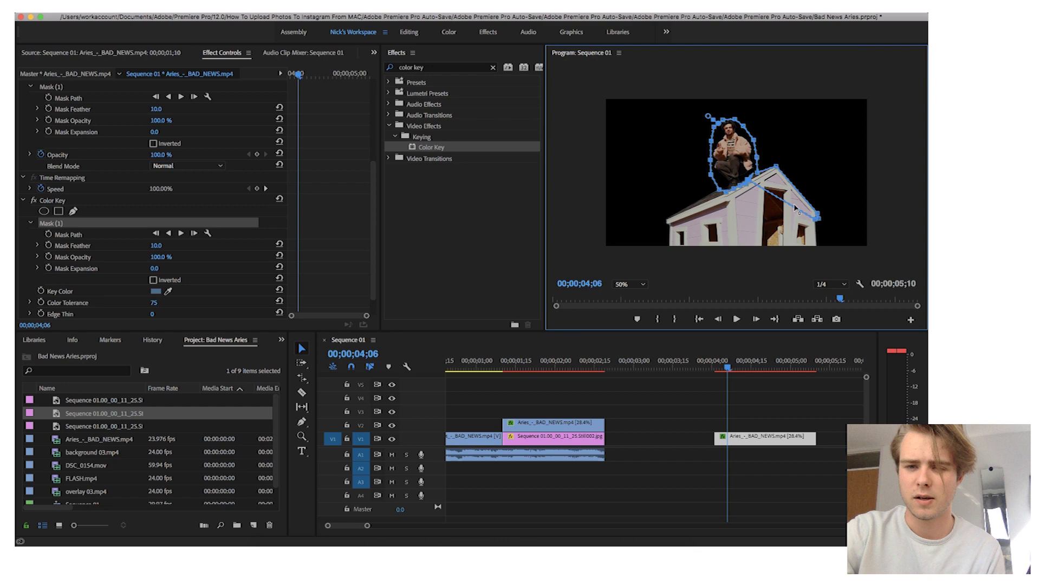
drag(817, 216, 756, 178)
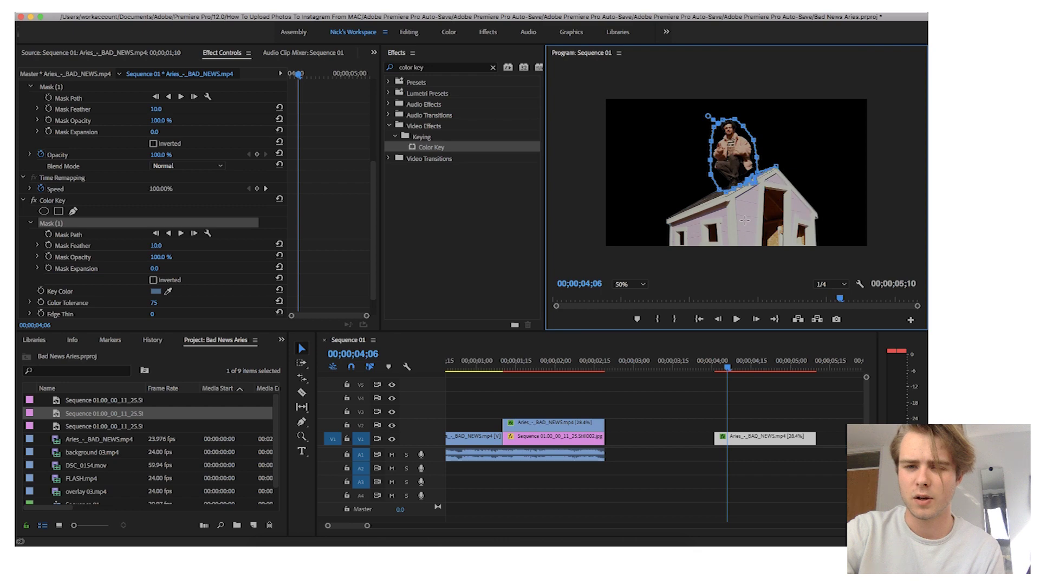
Place the unmasked Aries_-_BAD_NEWS.mp4 clip on V2 directly beneath the cutout clip and toggle the V2 track's visibility off and on
click(730, 373)
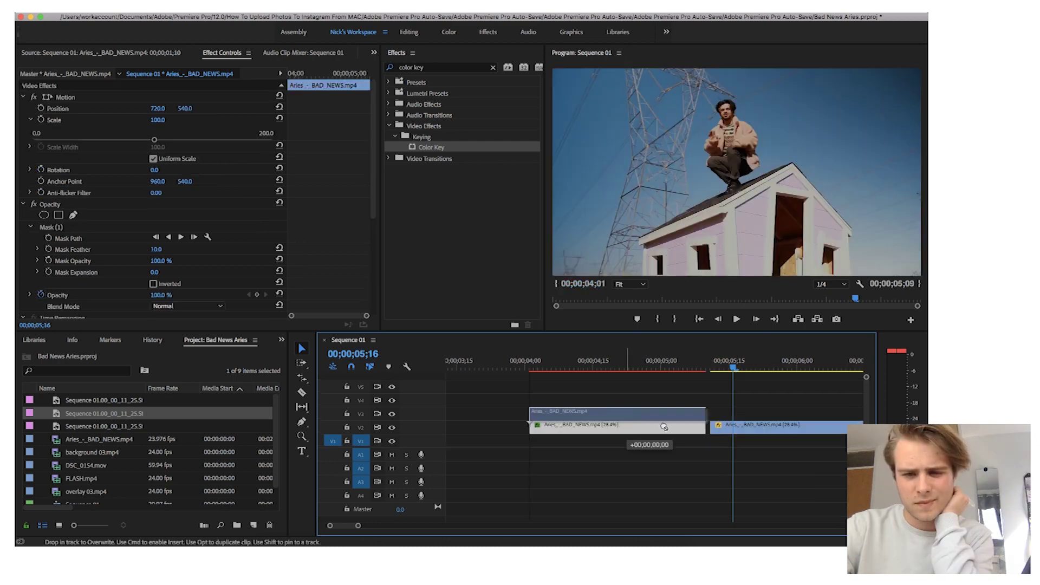
drag(734, 431, 545, 428)
click(557, 361)
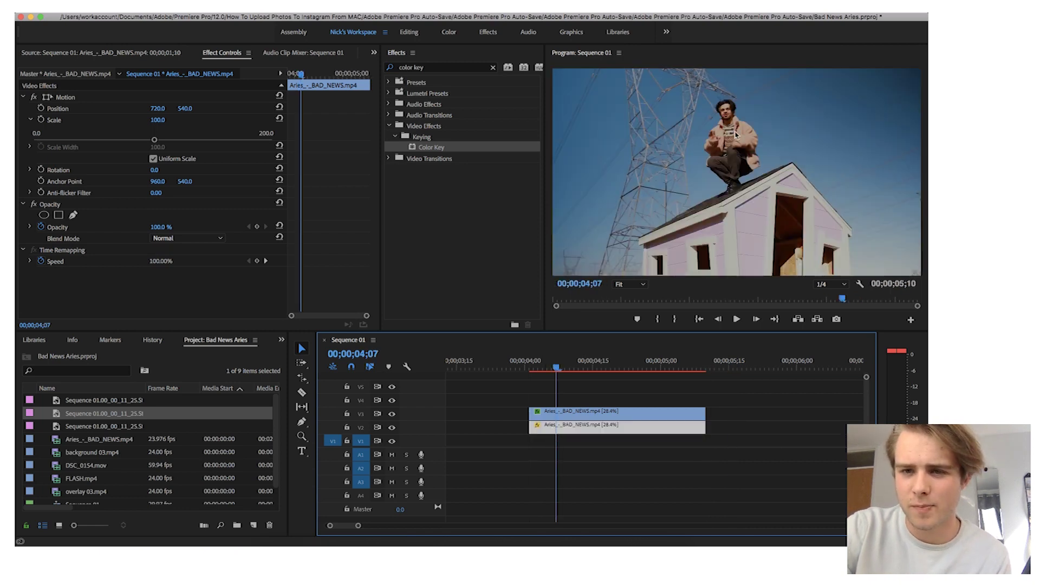
click(392, 428)
click(392, 428)
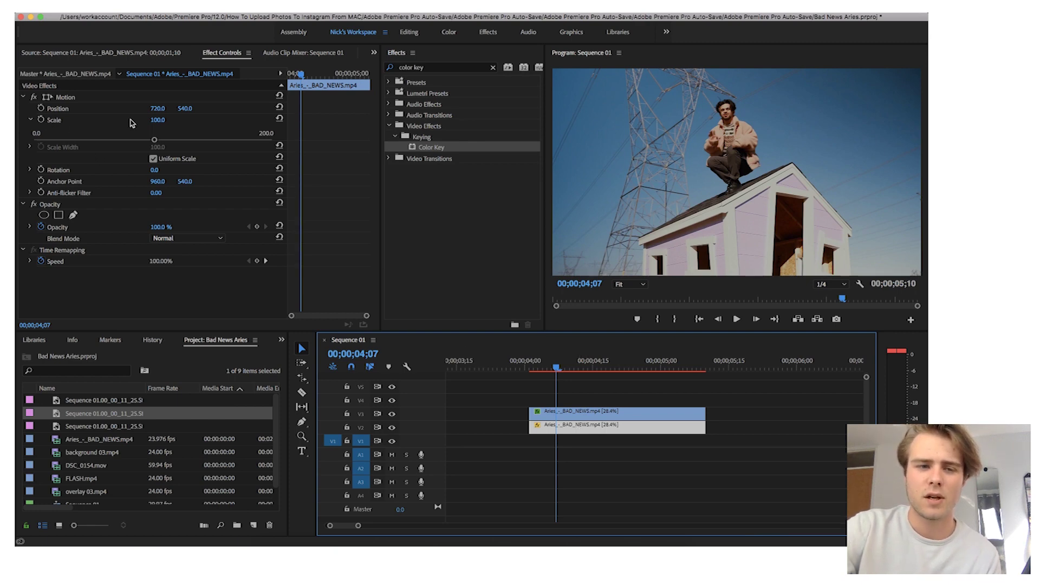
Turn off Uniform Scale on the V2 clip and try stretching its Scale Height to 142.1
click(153, 159)
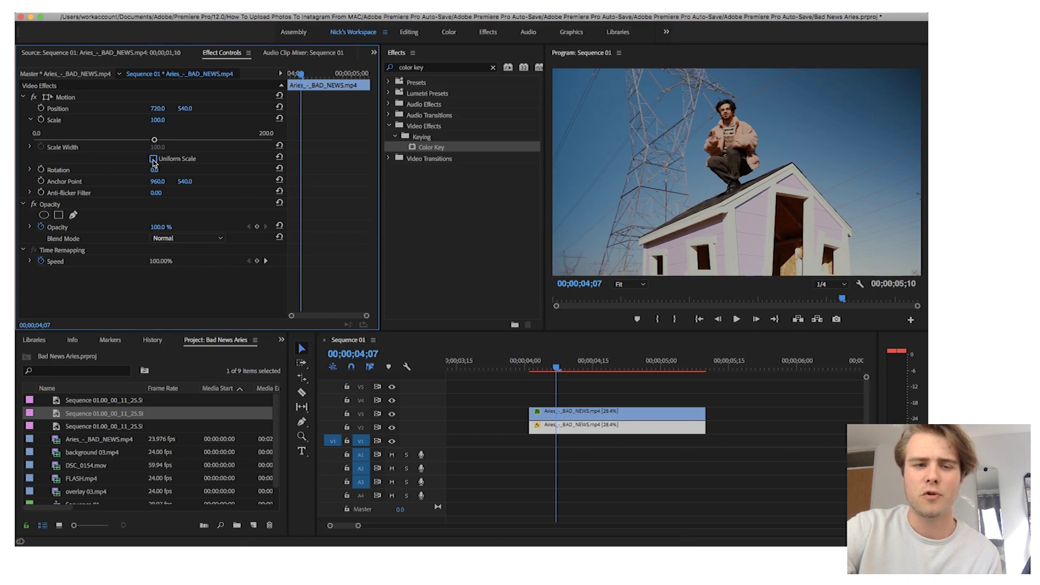
drag(155, 139, 203, 142)
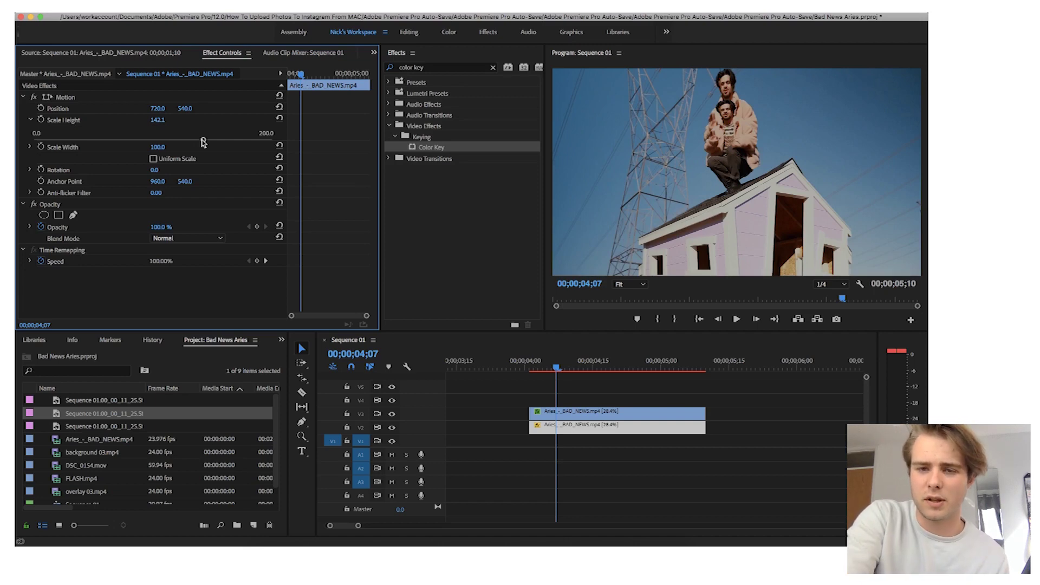
key(super+z)
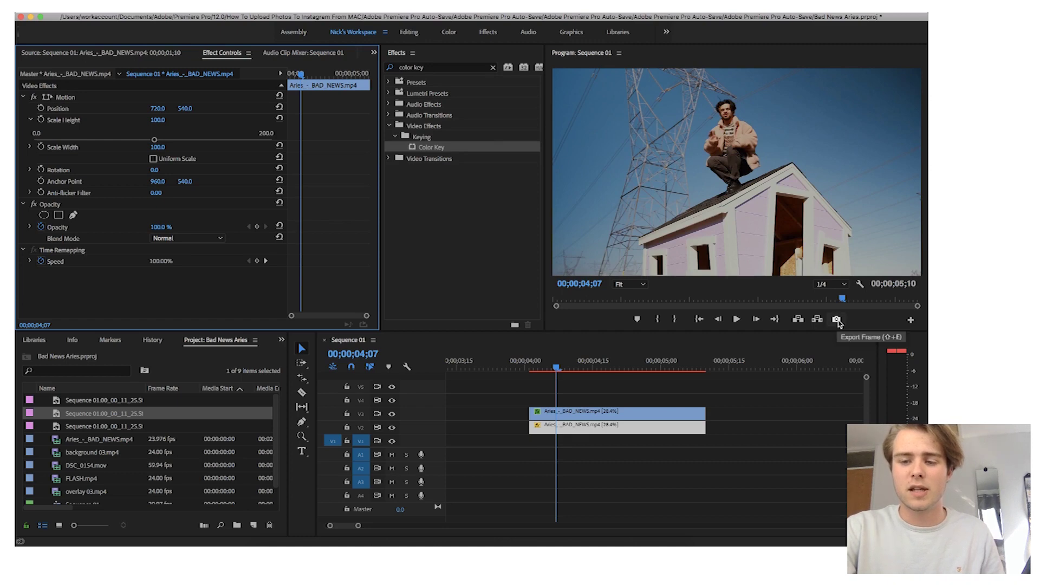
Open the exported still in Photoshop and draw a closed Polygonal Lasso selection around the man and the house
right_click(102, 401)
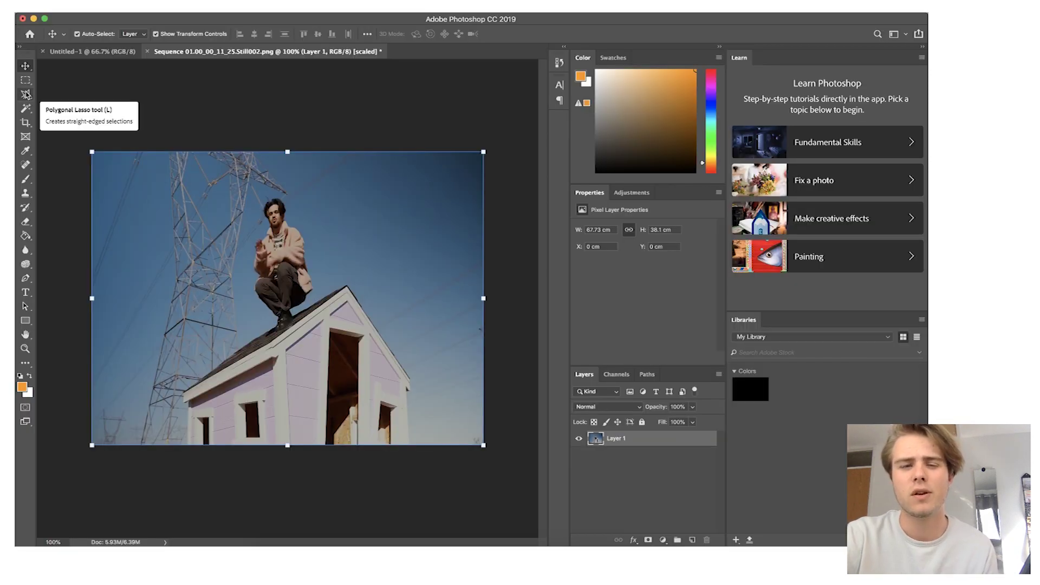
click(26, 95)
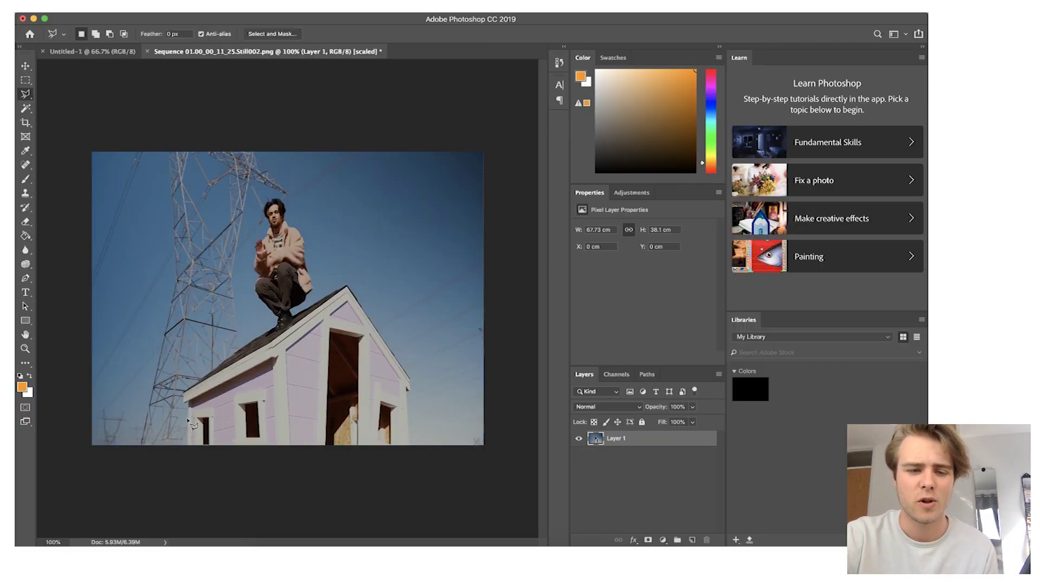
click(185, 449)
click(177, 374)
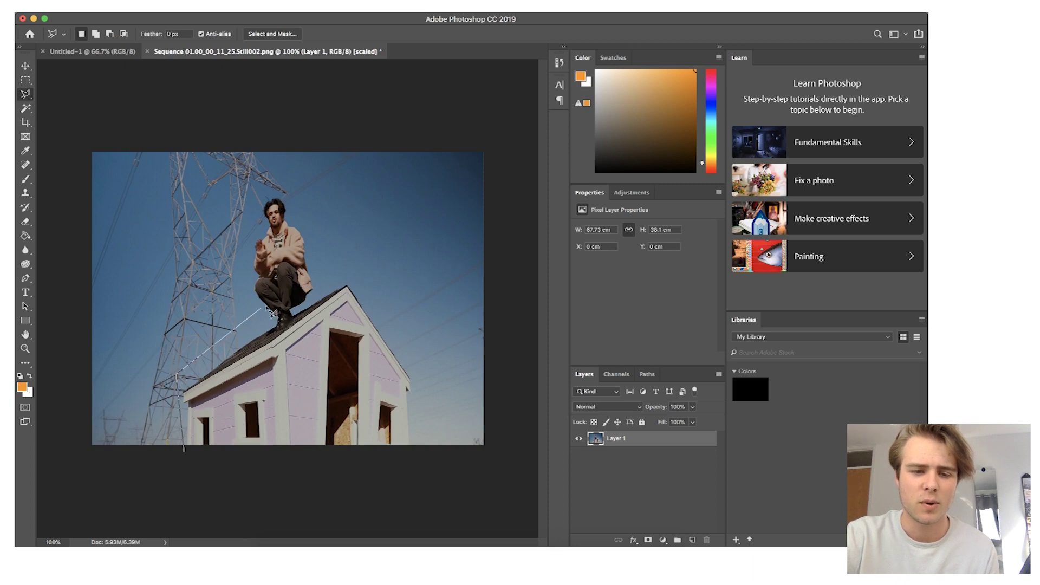
click(265, 328)
click(242, 273)
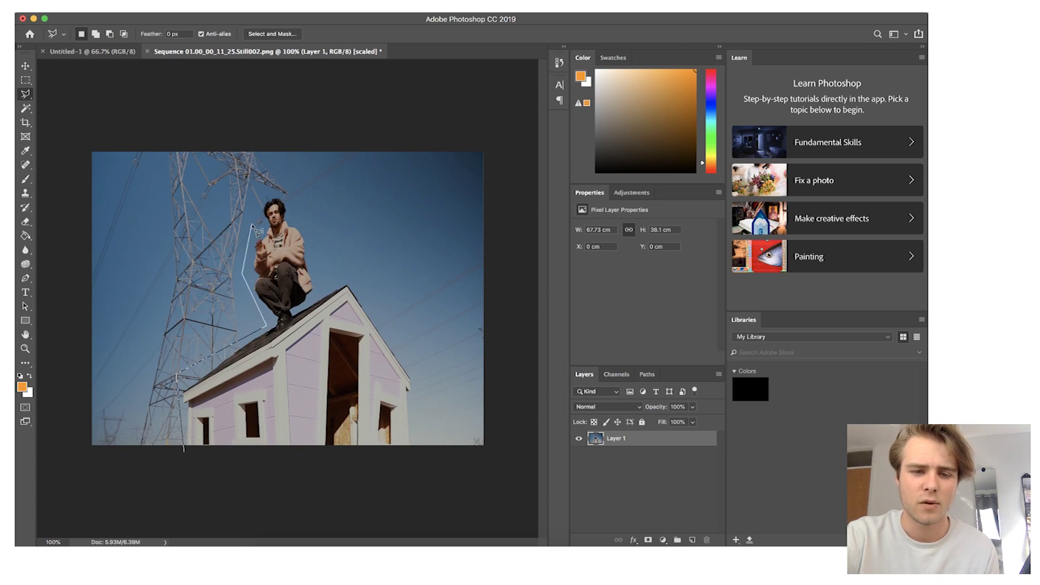
click(269, 194)
click(295, 194)
click(314, 234)
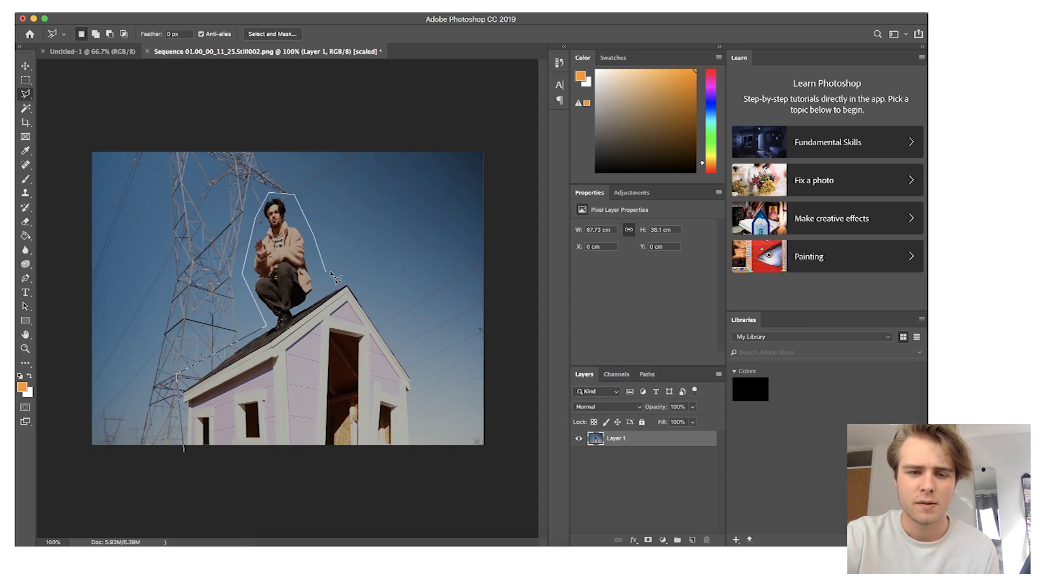
click(356, 288)
click(414, 359)
click(415, 468)
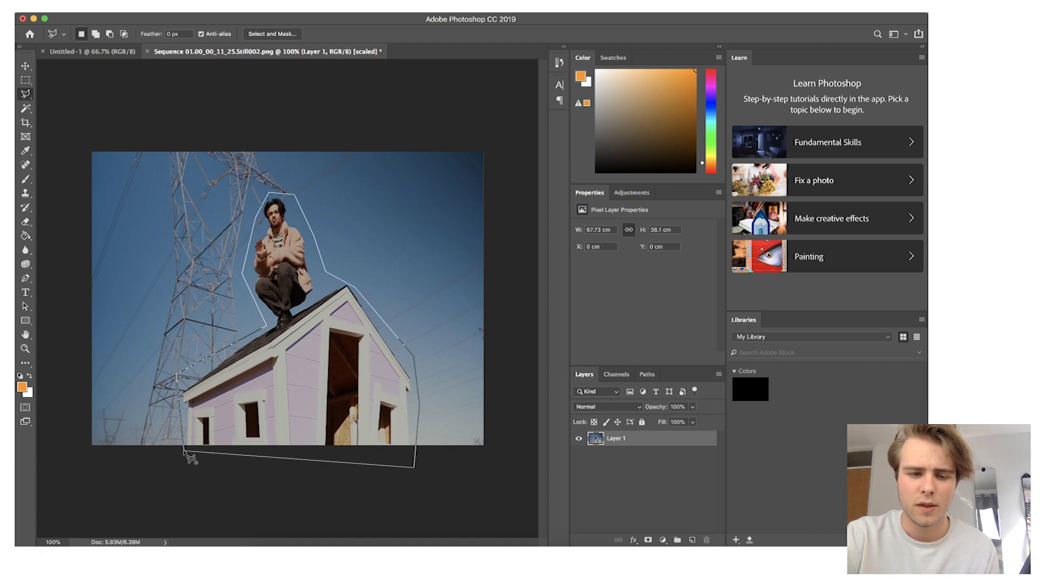
click(185, 452)
Remove the selected man and house with Content-Aware Fill output to a new layer, and clear the selection
click(138, 18)
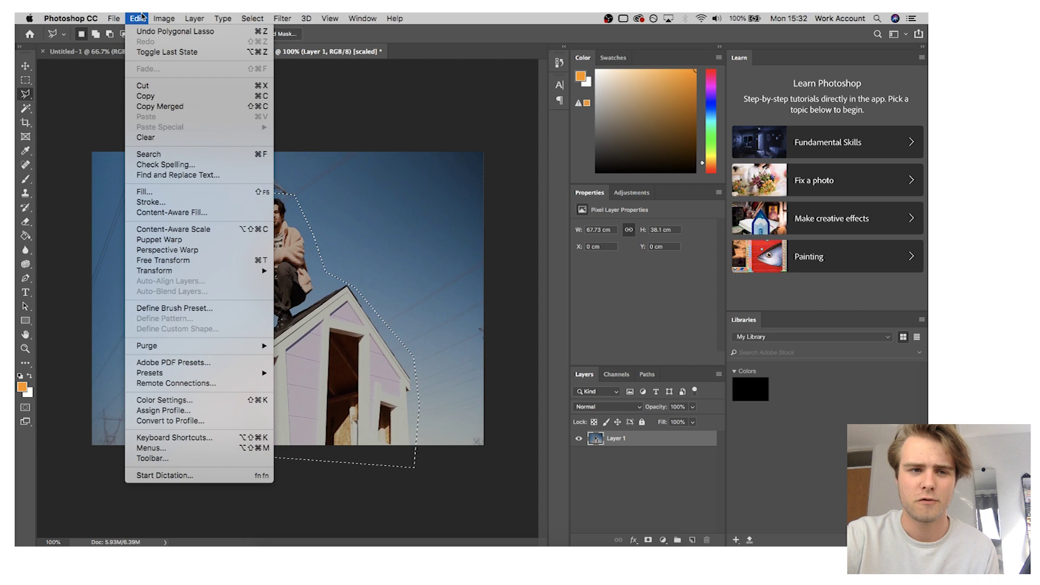
click(170, 212)
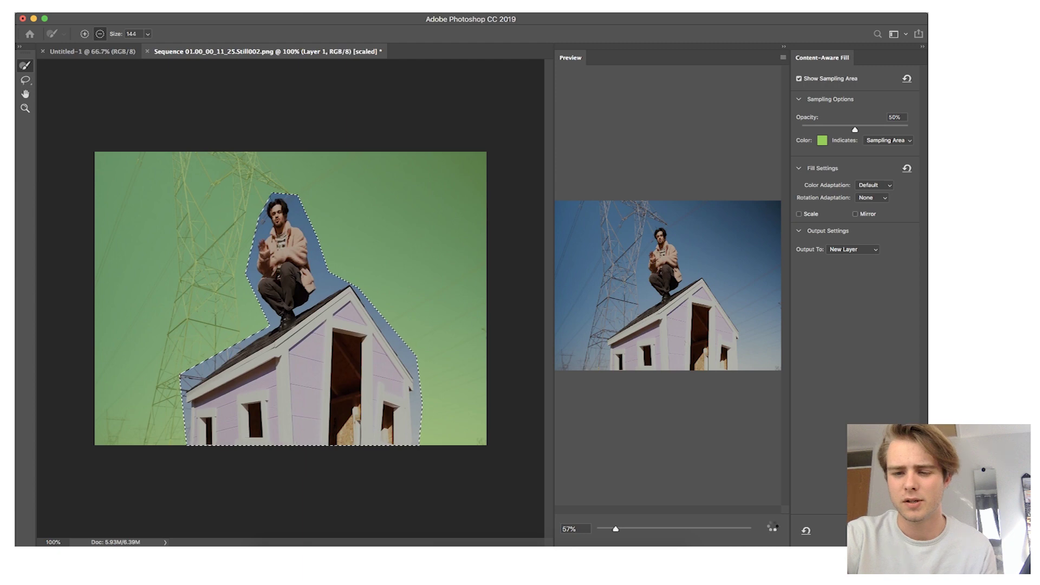
key(Escape)
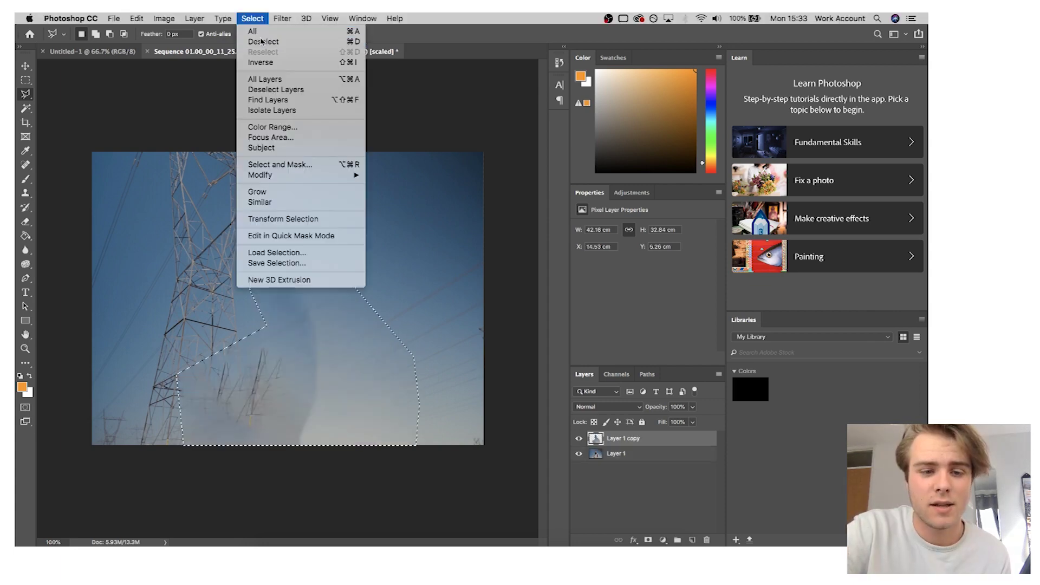
click(404, 187)
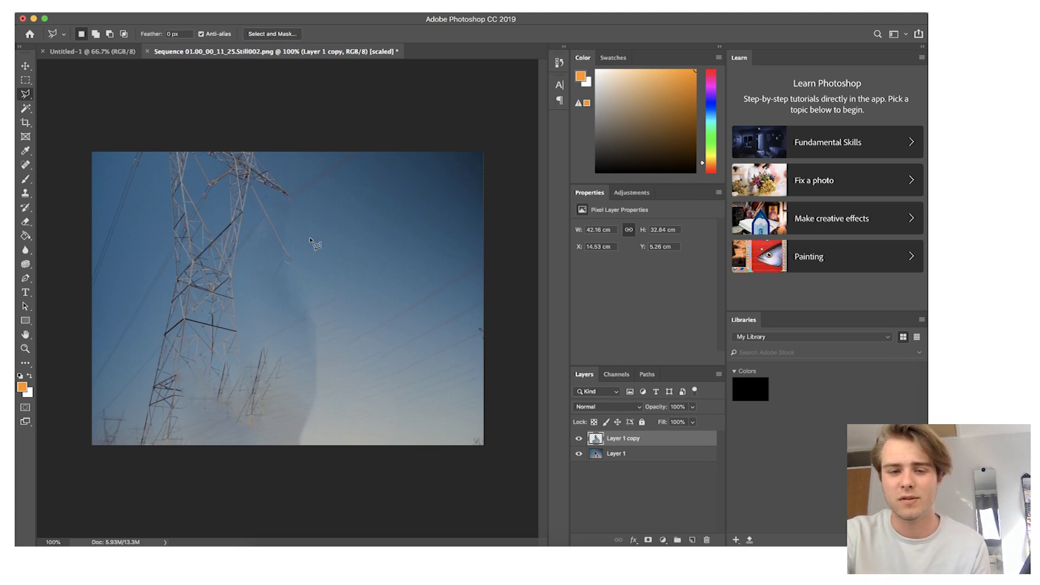
Switch back to Premiere Pro and replace the V2 clip with Sequence 01.00_00_11_25.Still002.jpg, matched to the cutout clip's length
click(392, 544)
click(541, 433)
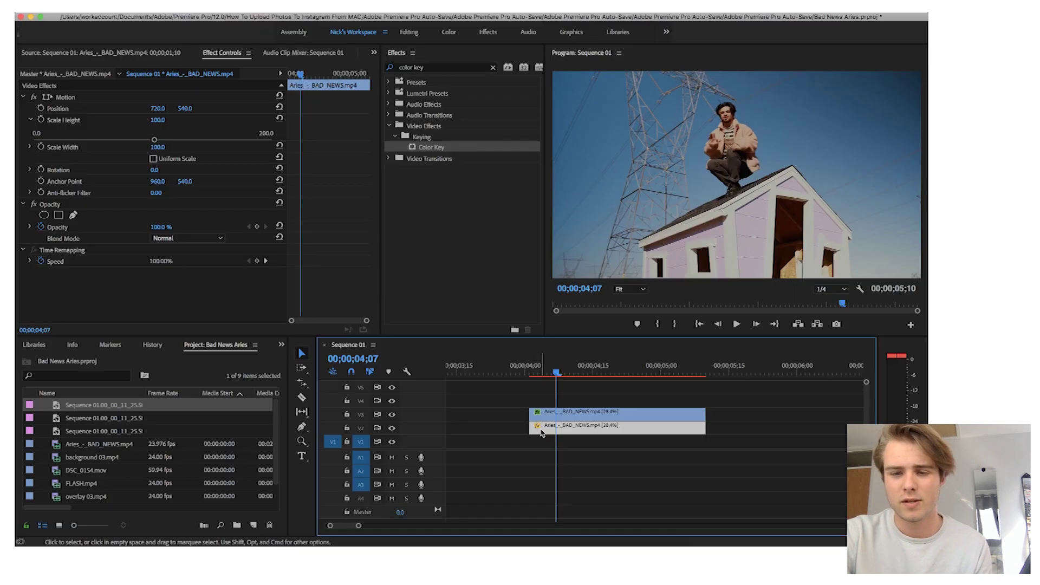
key(Delete)
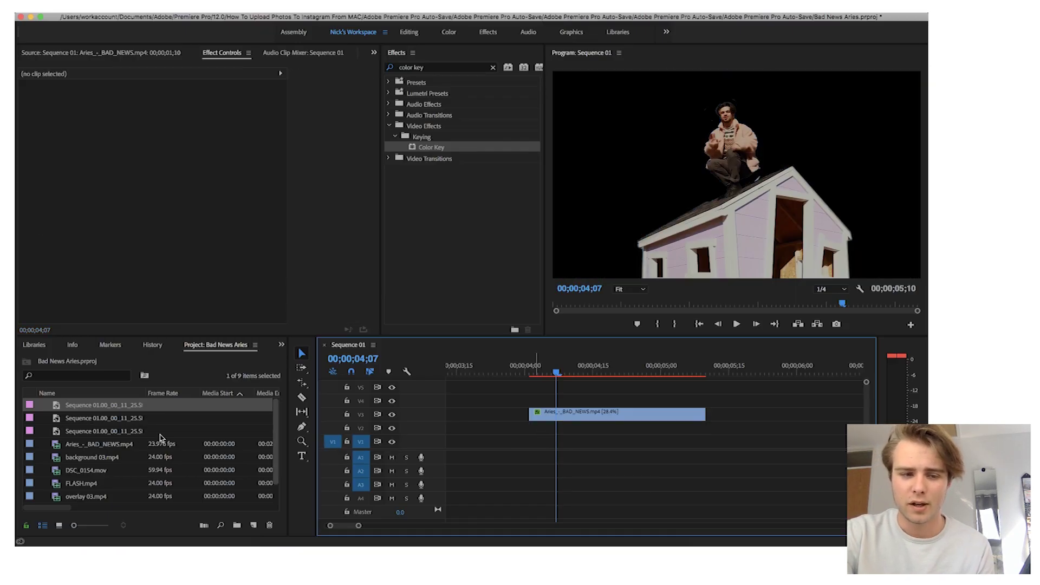
drag(96, 422, 705, 429)
click(534, 431)
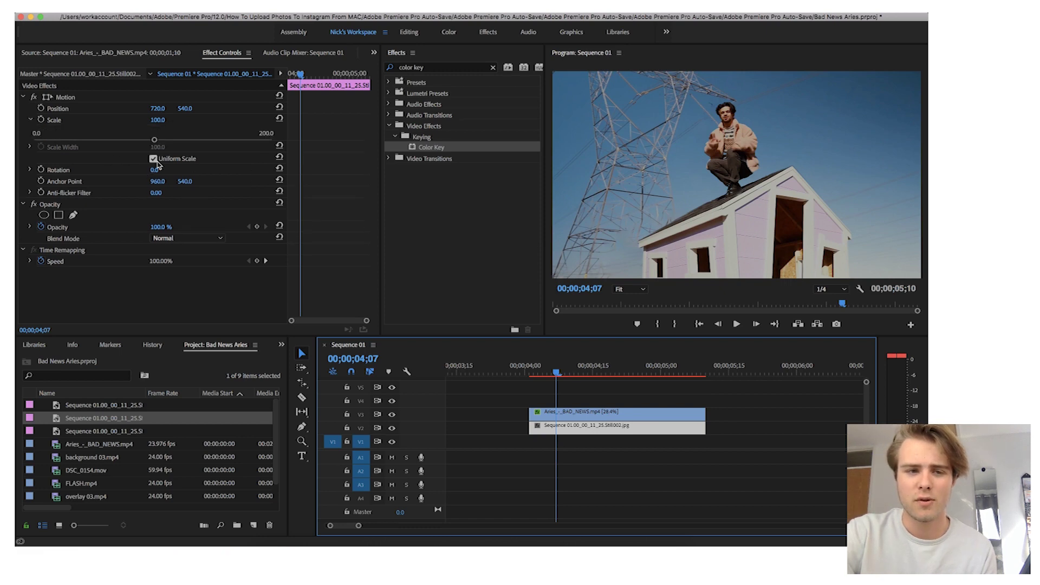
Turn off the still's Uniform Scale and start a Scale Height animation with a 100.2 keyframe at 00;00;04;01
click(154, 159)
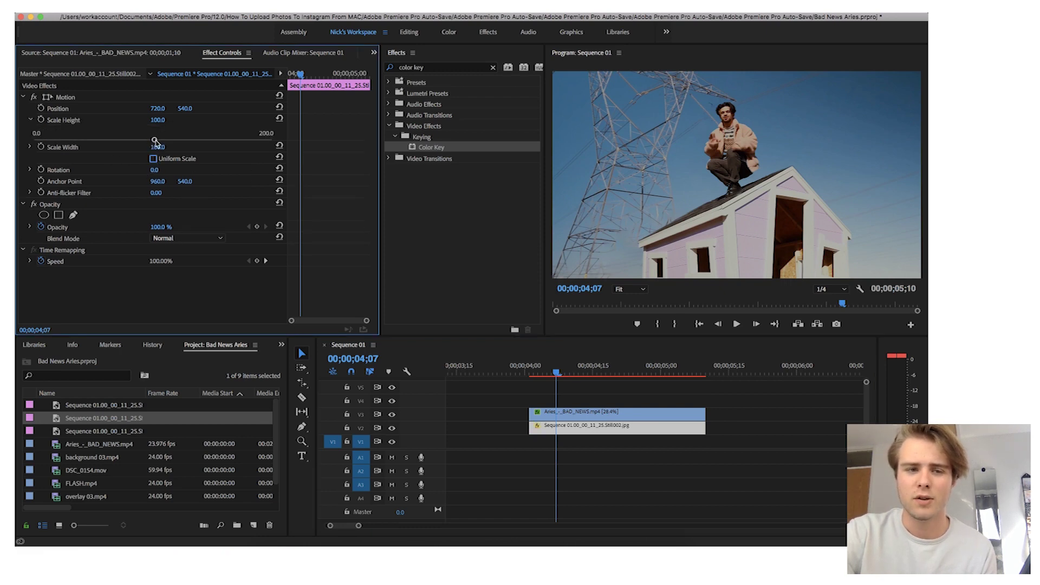
drag(155, 141, 181, 141)
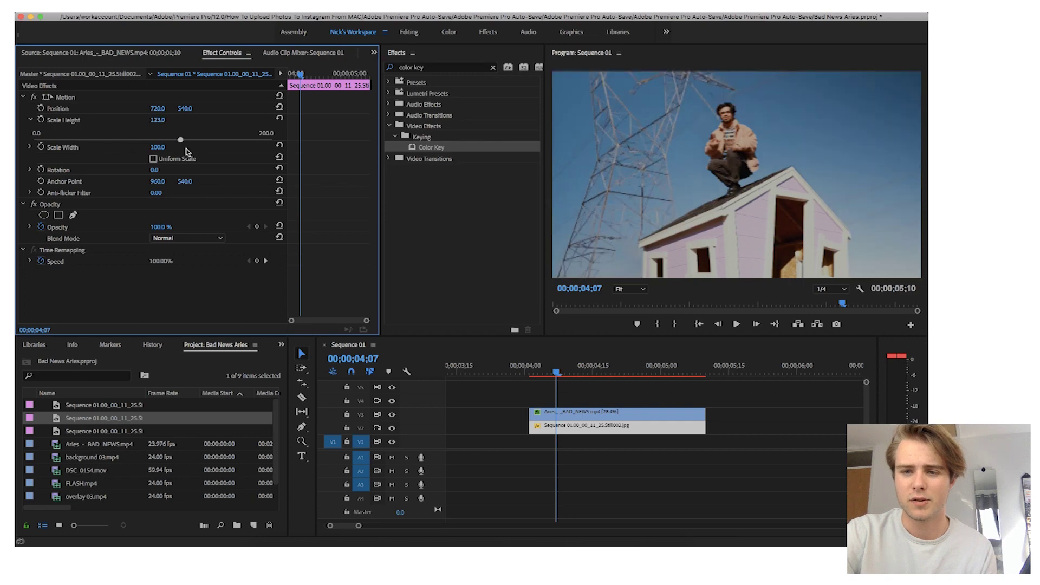
drag(181, 140, 153, 140)
click(556, 375)
drag(556, 375, 529, 375)
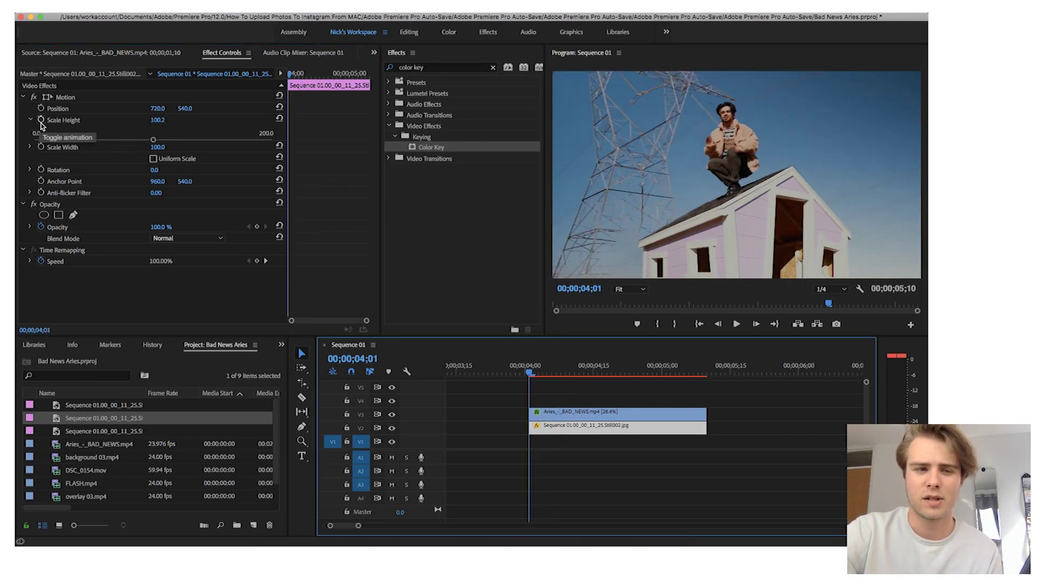
click(42, 120)
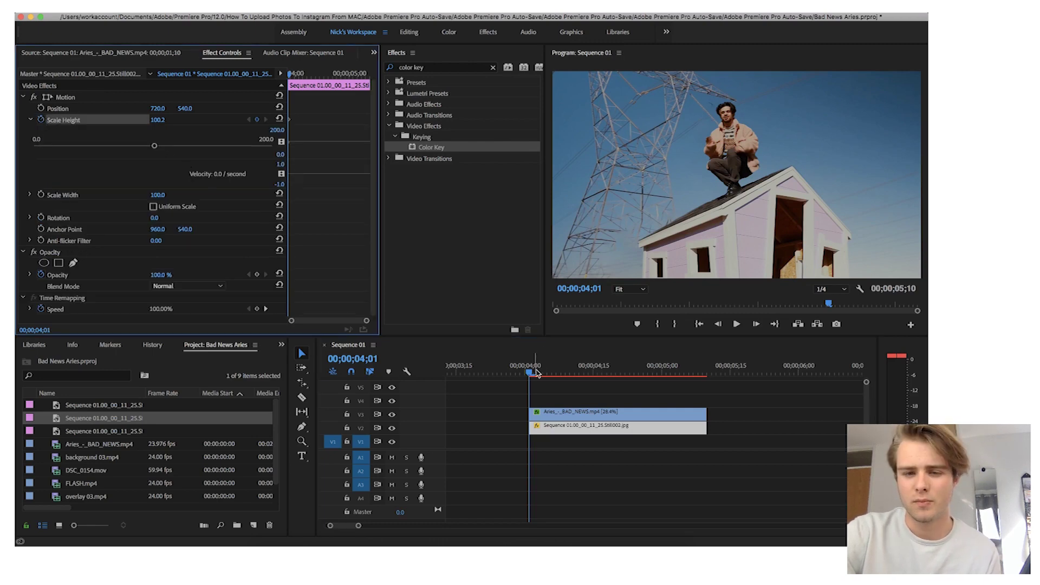
Add three Scale Height keyframes to the still: a tall one at 00;00;04;08, a low one, and 110.3 at 00;00;04;23
drag(529, 374, 562, 377)
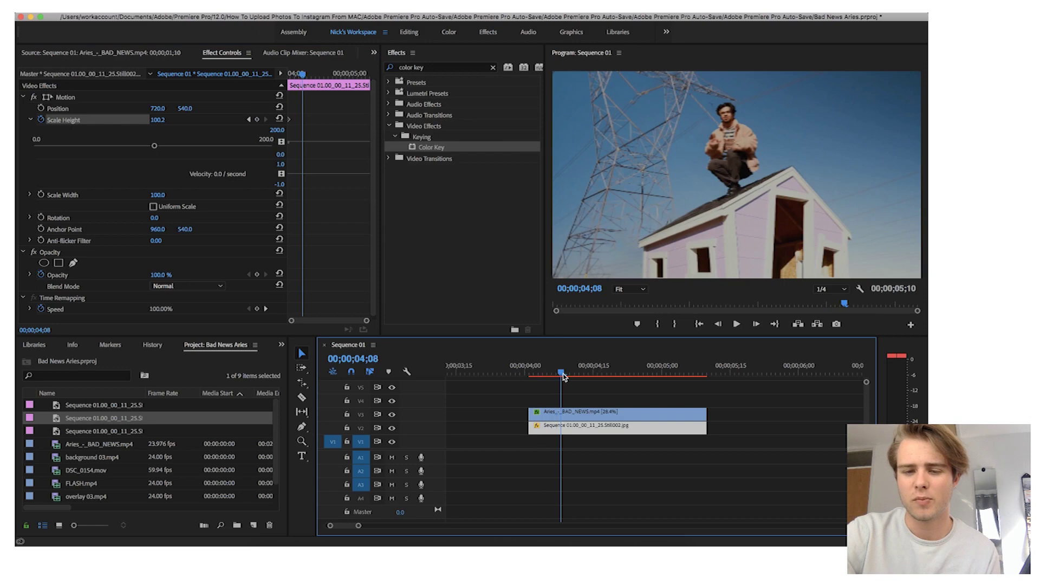
drag(154, 146, 211, 145)
drag(563, 377, 607, 378)
drag(211, 145, 127, 147)
drag(603, 372, 630, 372)
drag(129, 145, 166, 146)
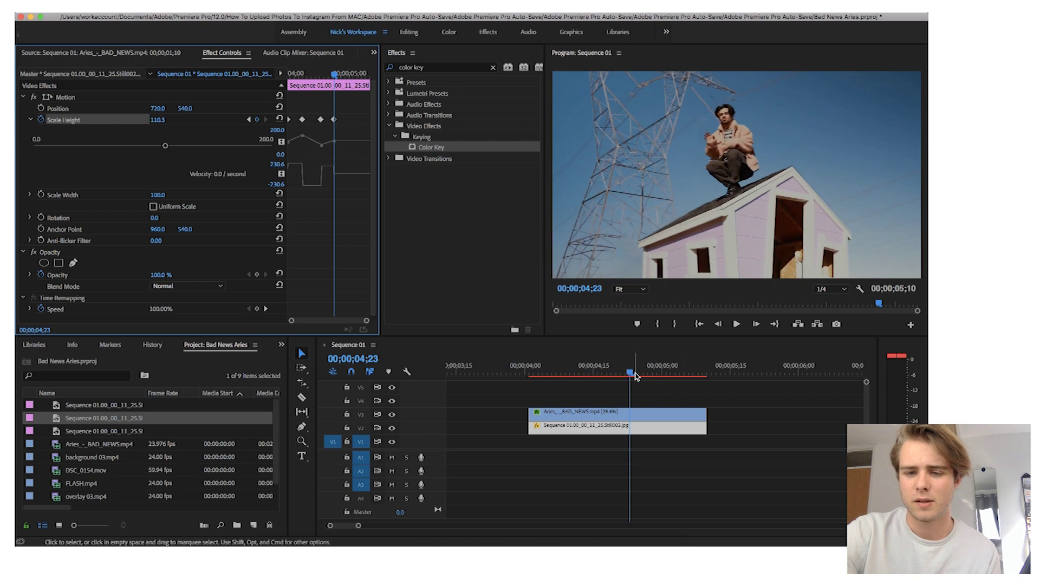
Extend the Scale Height bounce with a lower keyframe followed by a 112.1 keyframe at 00;00;05;09
drag(635, 374, 666, 374)
drag(165, 146, 145, 146)
drag(679, 375, 704, 374)
drag(144, 145, 168, 146)
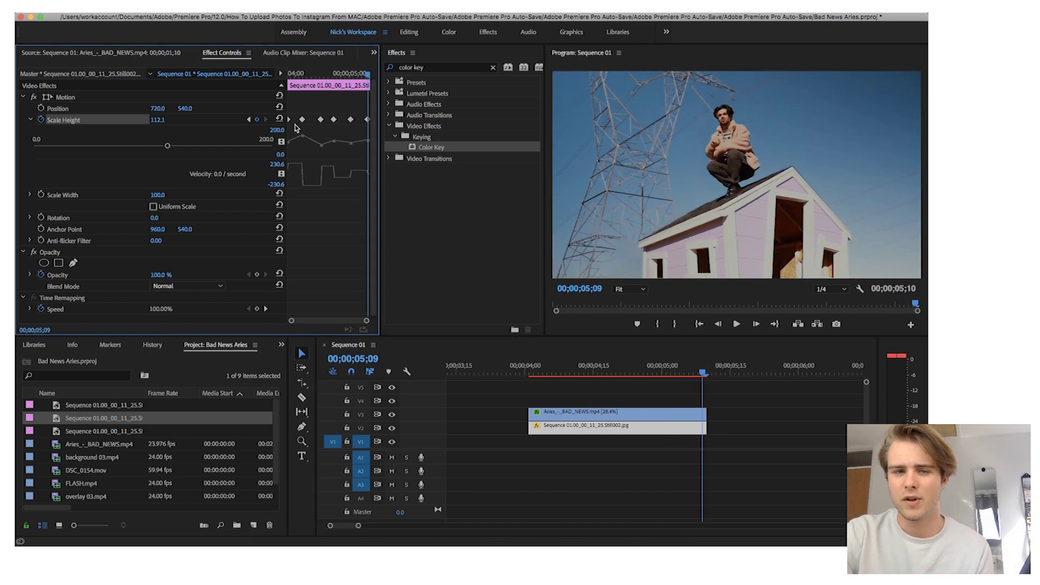
Change the interpolation of all the Scale Height keyframes to Auto Bezier
click(289, 120)
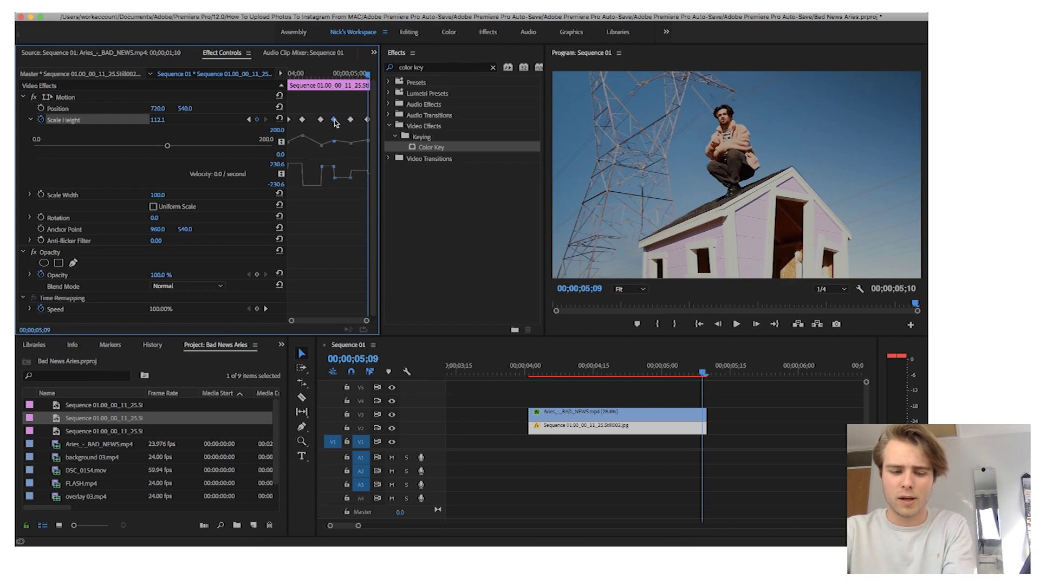
right_click(303, 124)
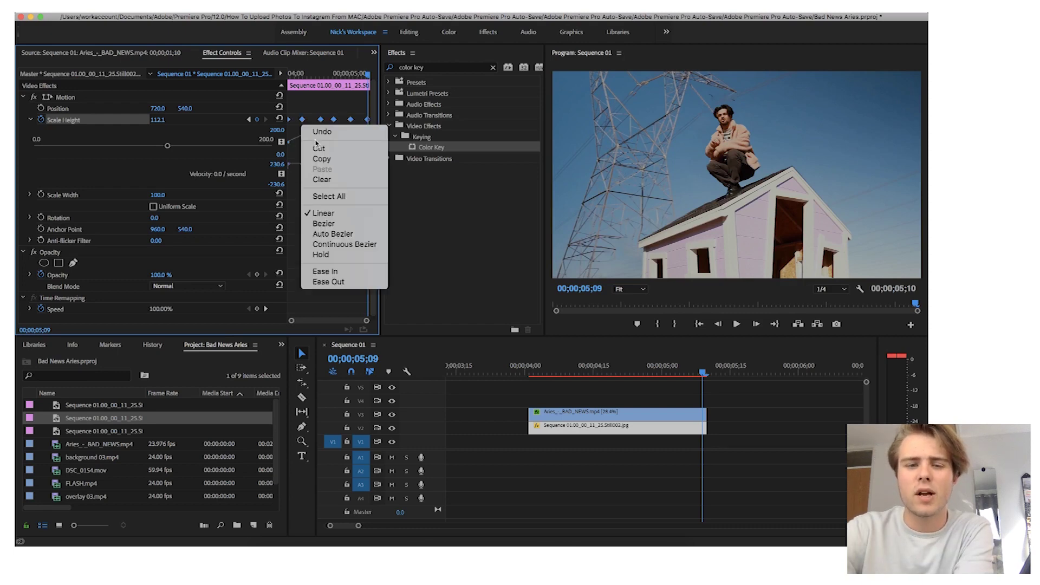
click(332, 234)
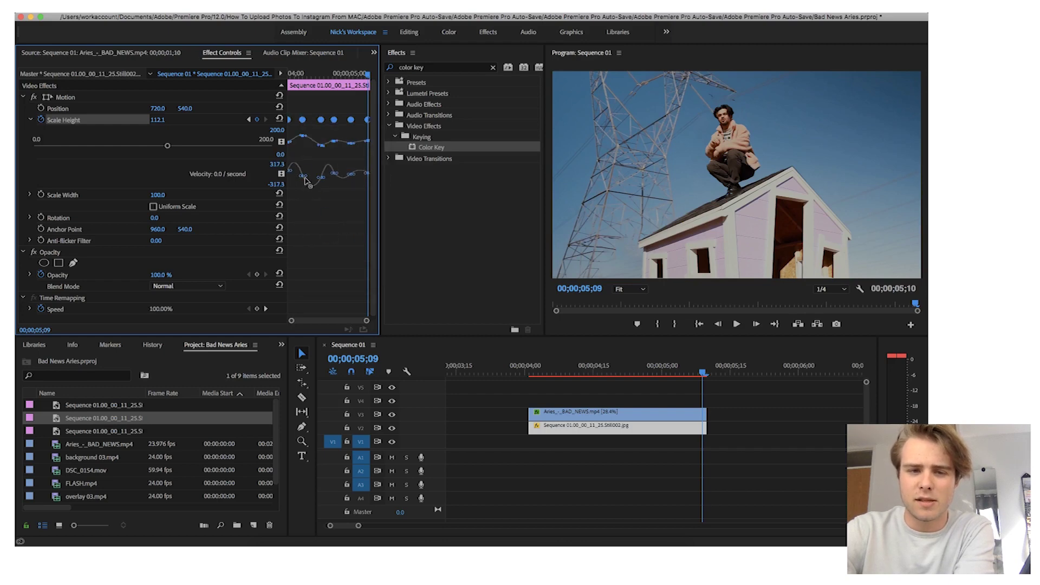
Play the sequence from near the start of the stacked clips to review the animated background stretch
click(558, 369)
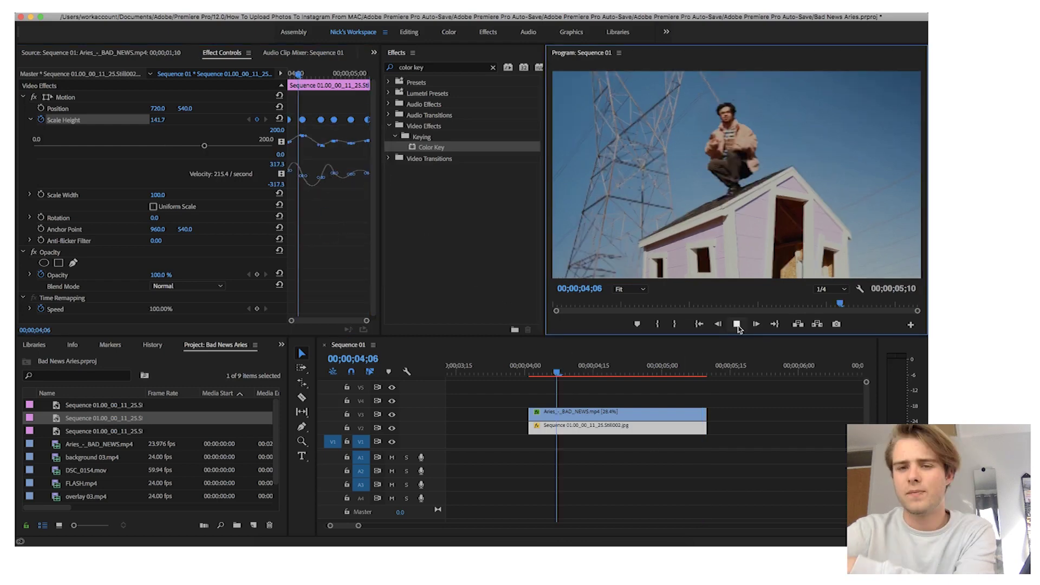
click(535, 366)
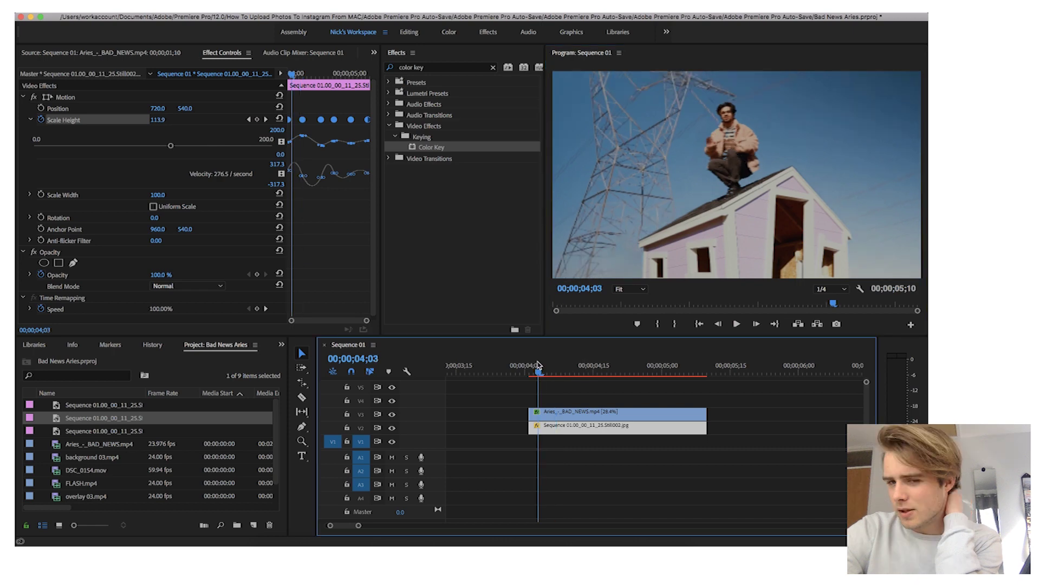
key(space)
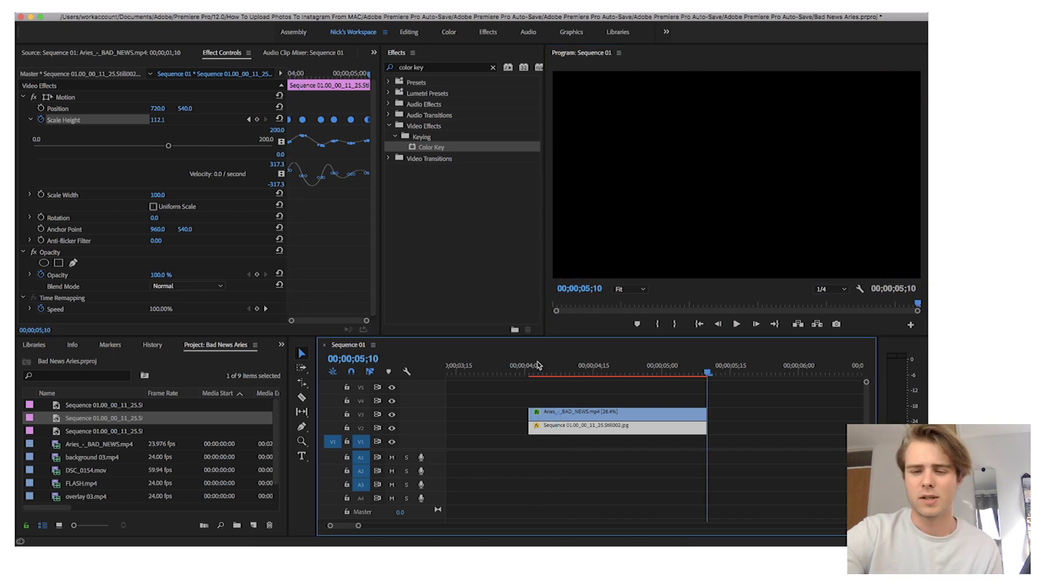